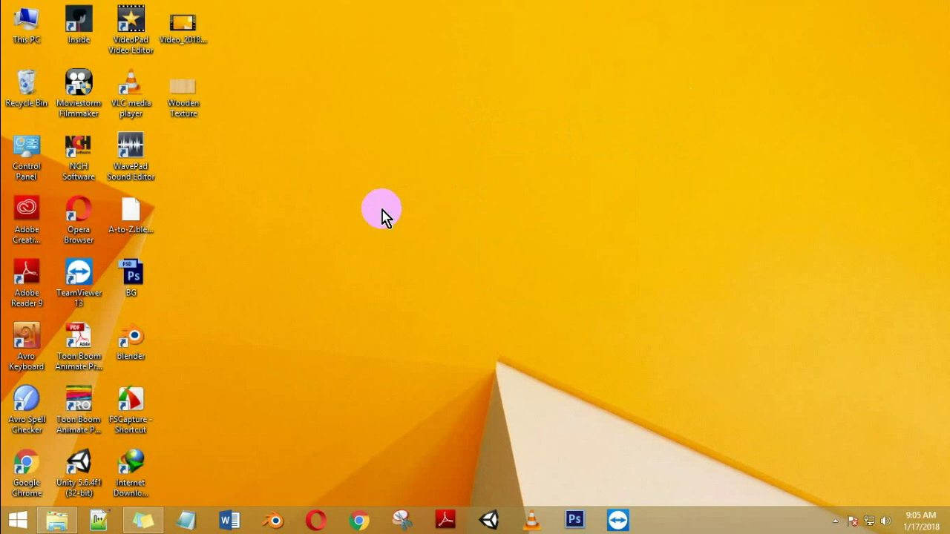
- Review the Material Setting and Multi Material plan in Sticky Notes, then switch to Blender
left_click(144, 521)
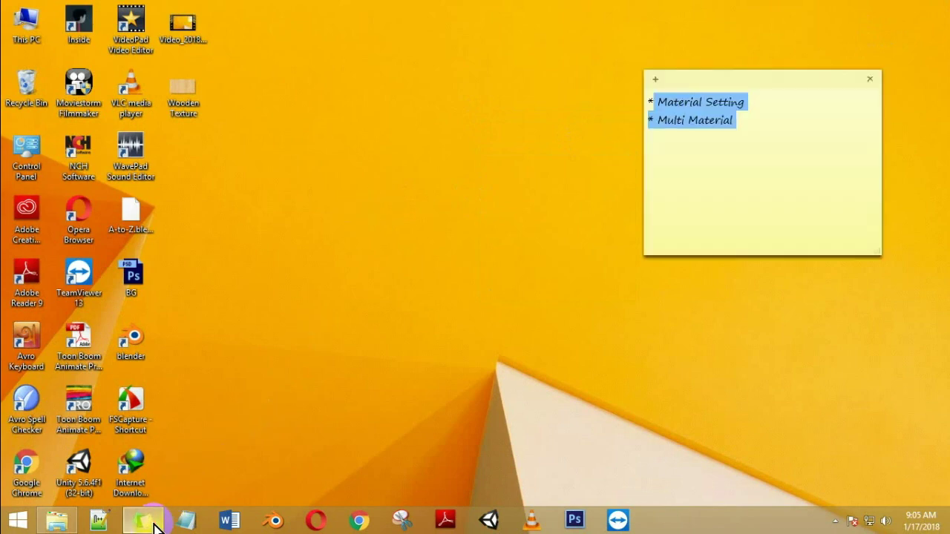
mouse_move(759, 129)
left_mouse_down()
mouse_move(640, 110)
mouse_move(643, 102)
left_mouse_up()
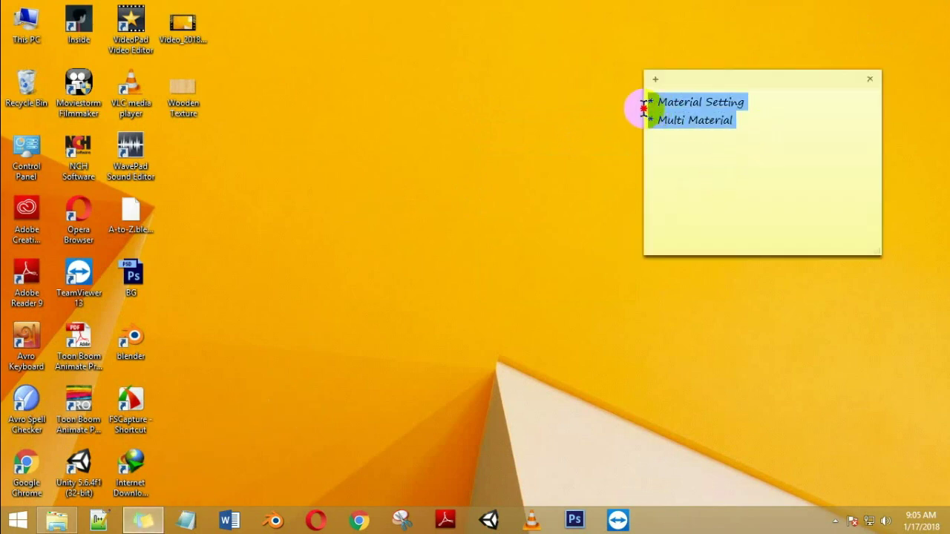
left_click(665, 120)
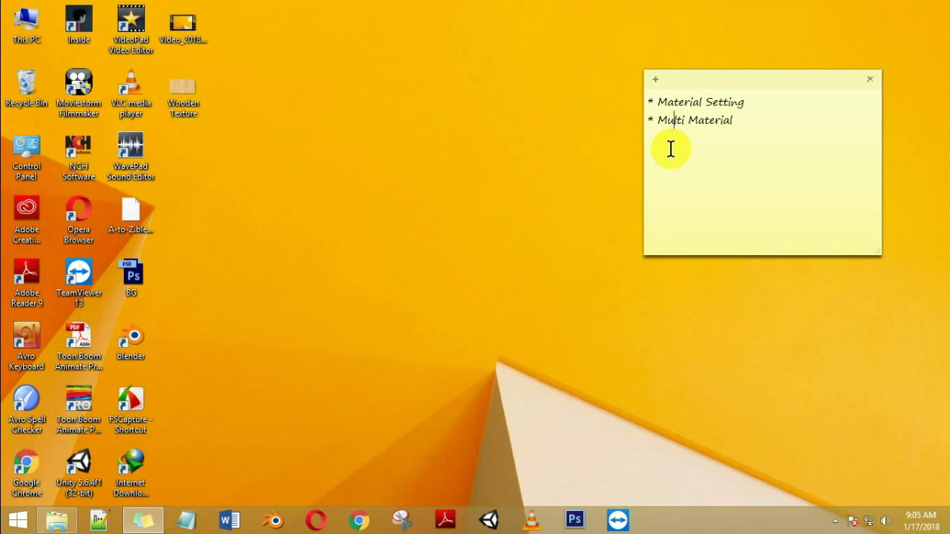
left_click(274, 520)
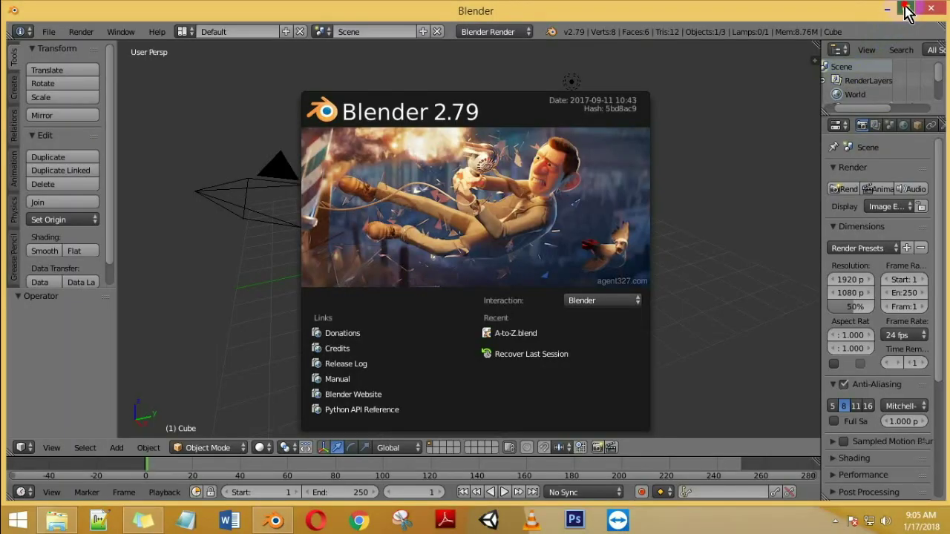
- Maximize Blender, dismiss the splash screen and adjust the view around the cube
left_click(907, 11)
left_click(533, 121)
middle_click_drag(312, 272, 530, 293)
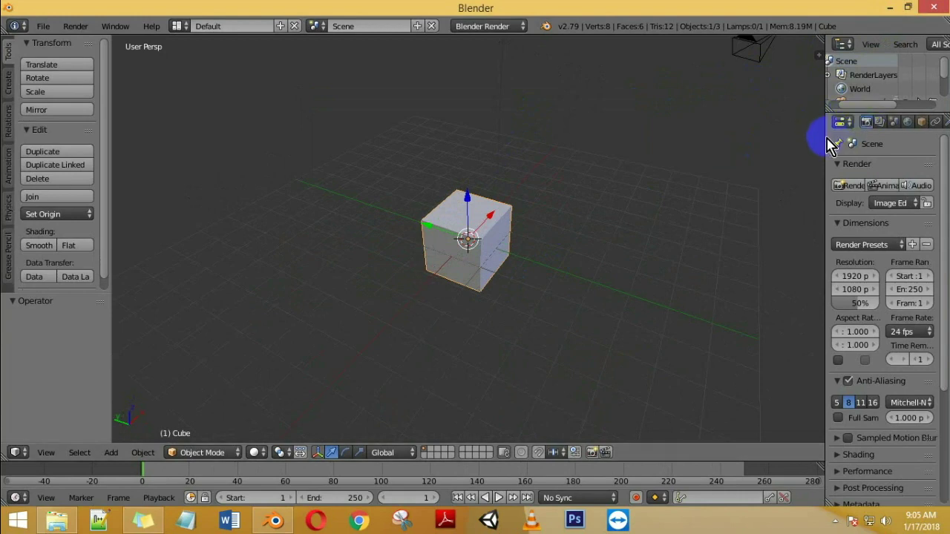
left_click_drag(830, 144, 753, 136)
- Set the cube's material to a near-white diffuse colour with intensity 1.000
left_click(907, 121)
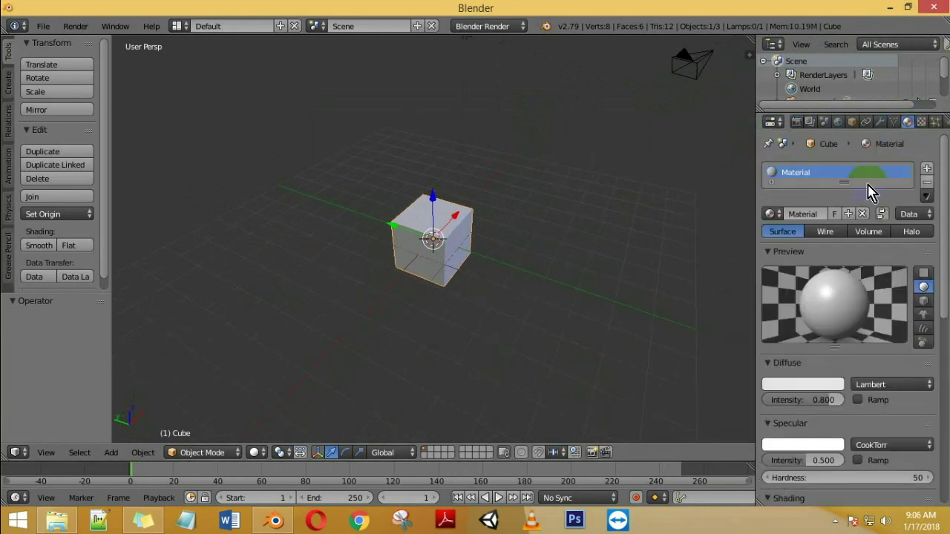
left_click(812, 386)
left_click(745, 202)
mouse_move(745, 213)
left_mouse_down()
mouse_move(805, 222)
mouse_move(801, 250)
mouse_move(771, 247)
left_mouse_up()
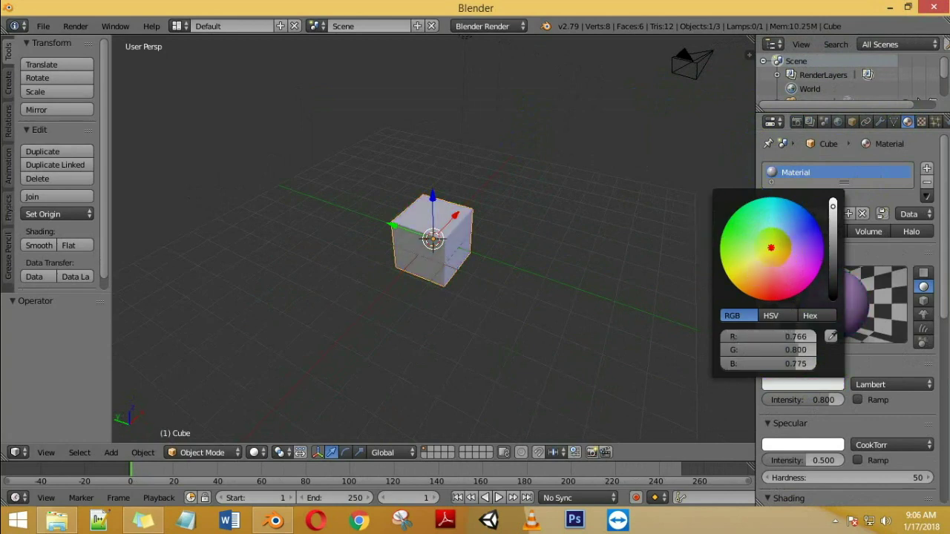
left_click_drag(824, 400, 843, 400)
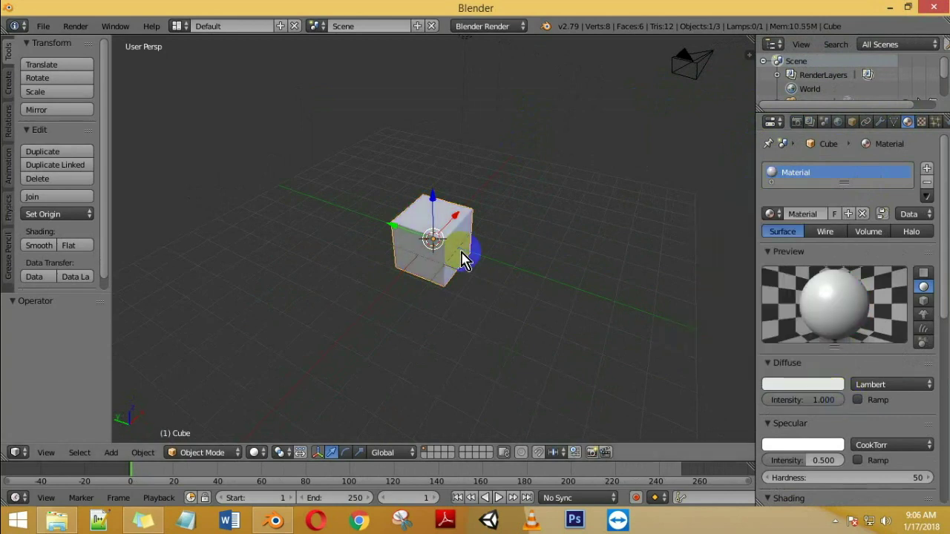
- Add an icosphere and place it to the right of the cube
key("shift+a")
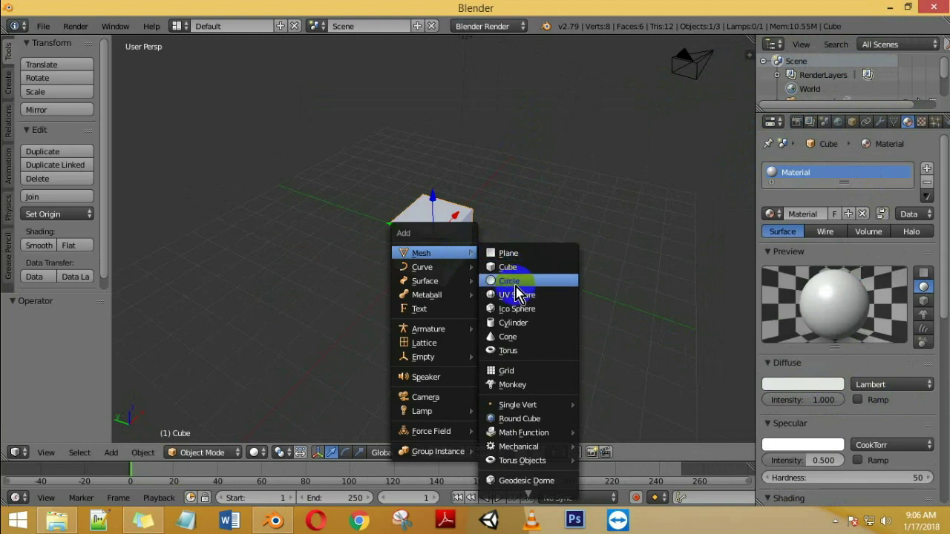
left_click(511, 309)
scroll(475, 245, "down", 2)
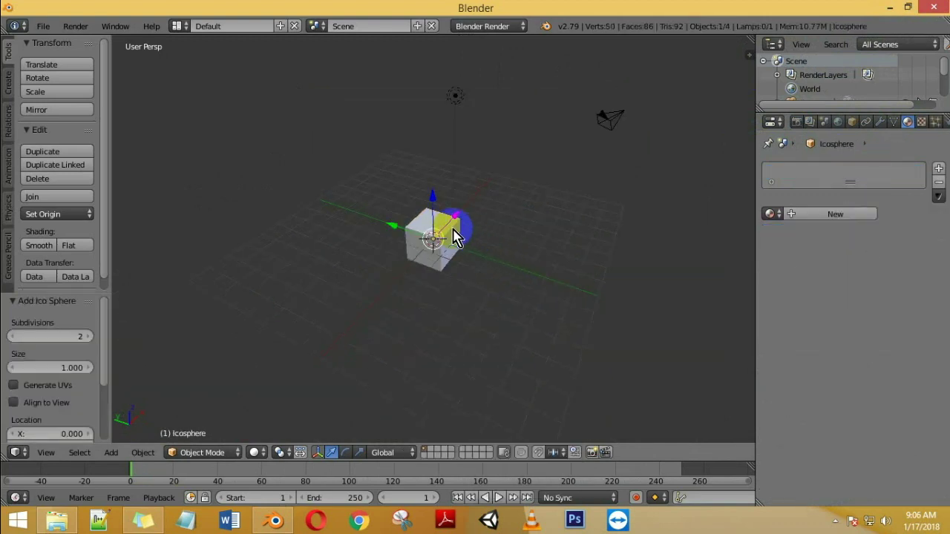
key("g")
left_click(483, 198)
key("shift+a")
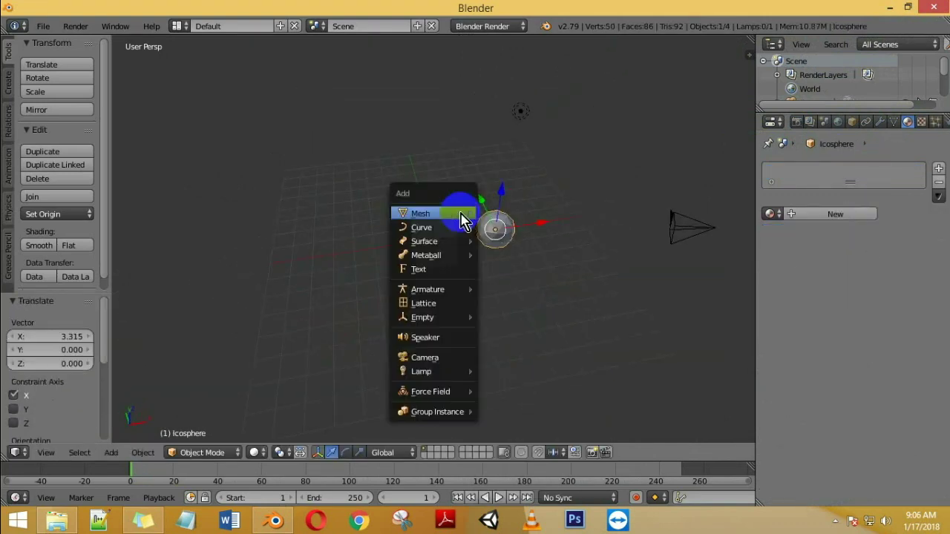
left_click(534, 229)
right_click(505, 229)
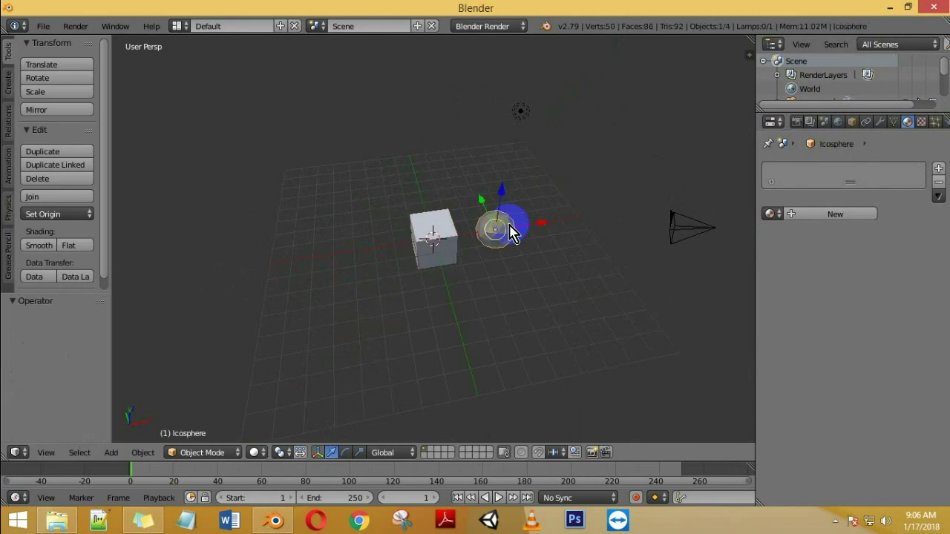
- Add a UV sphere left of the cube and a cylinder between sphere and cube
key("shift+a")
left_click(536, 268)
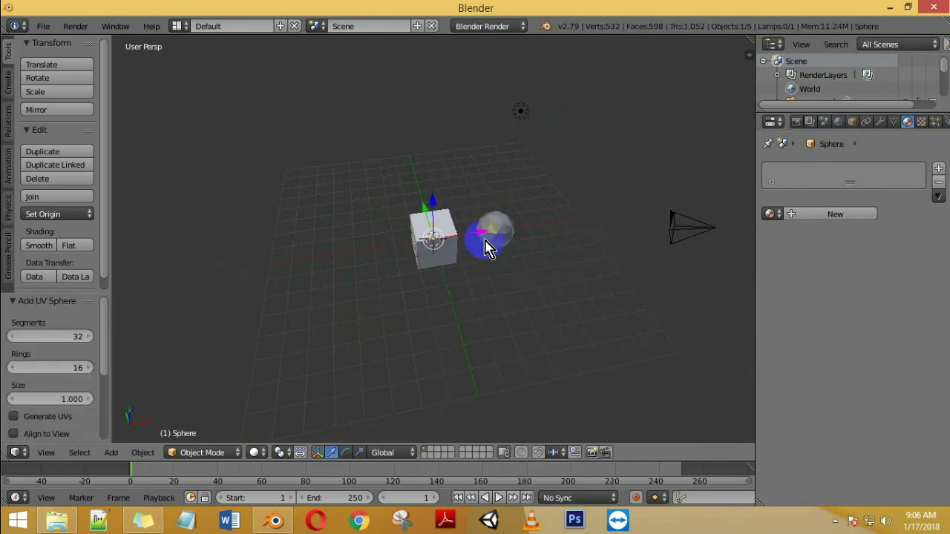
key("g")
left_click(343, 251)
key("shift+a")
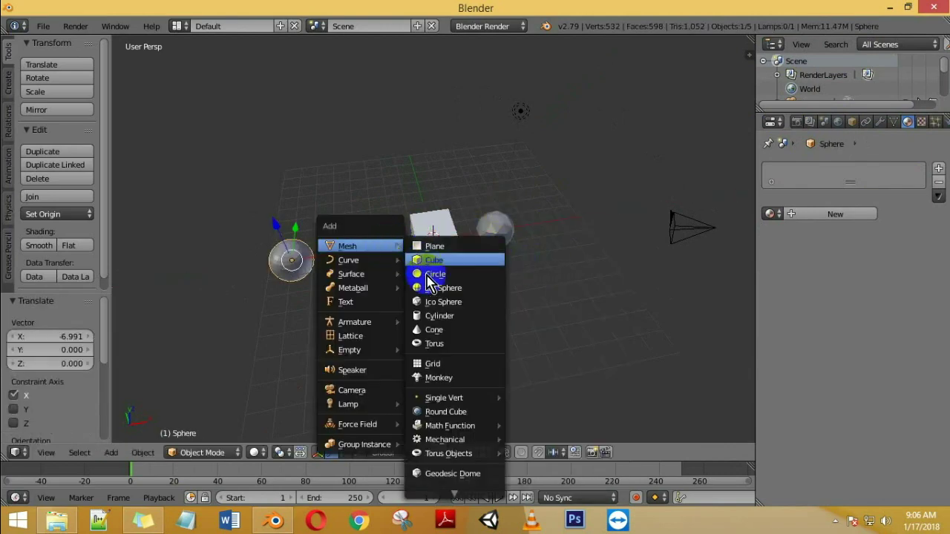
left_click(435, 317)
key("g")
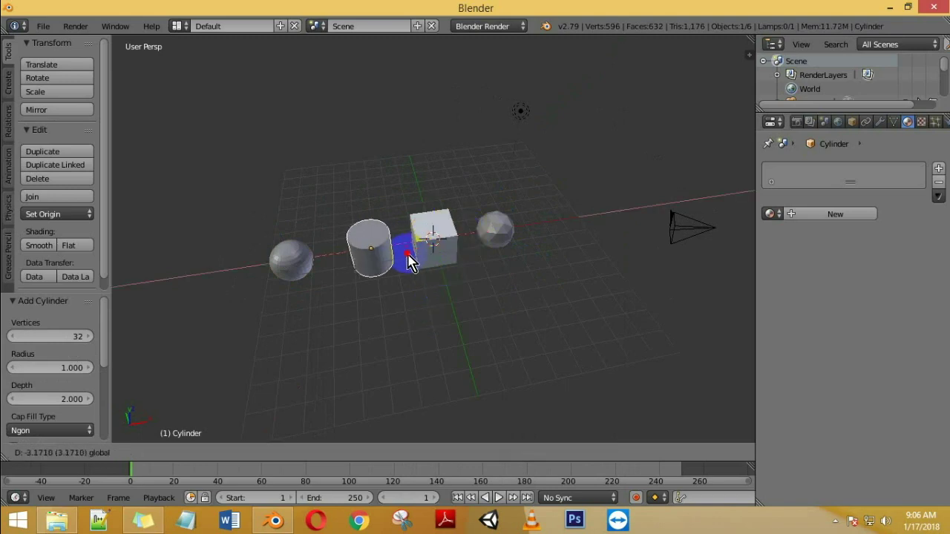
left_click(407, 260)
- Add a torus and move it along X to the right end of the row
key("shift+a")
mouse_move(364, 254)
left_click(454, 353)
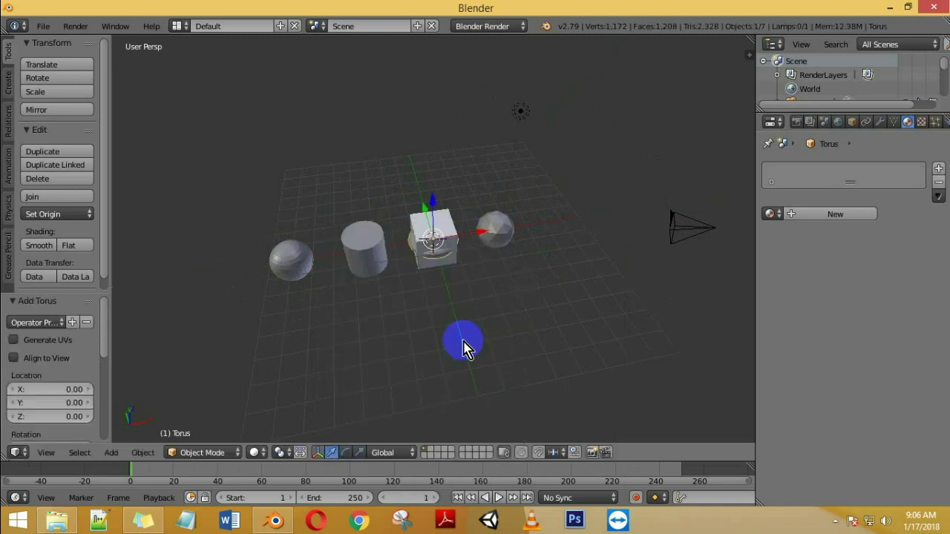
key("g")
key("x")
left_click(594, 229)
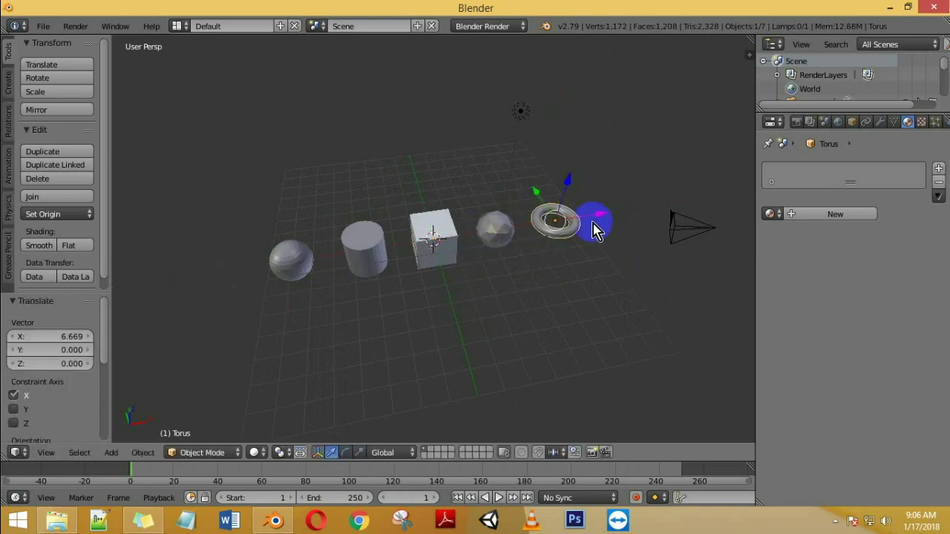
scroll(564, 269, "up", 2)
middle_click_drag(565, 269, 541, 260)
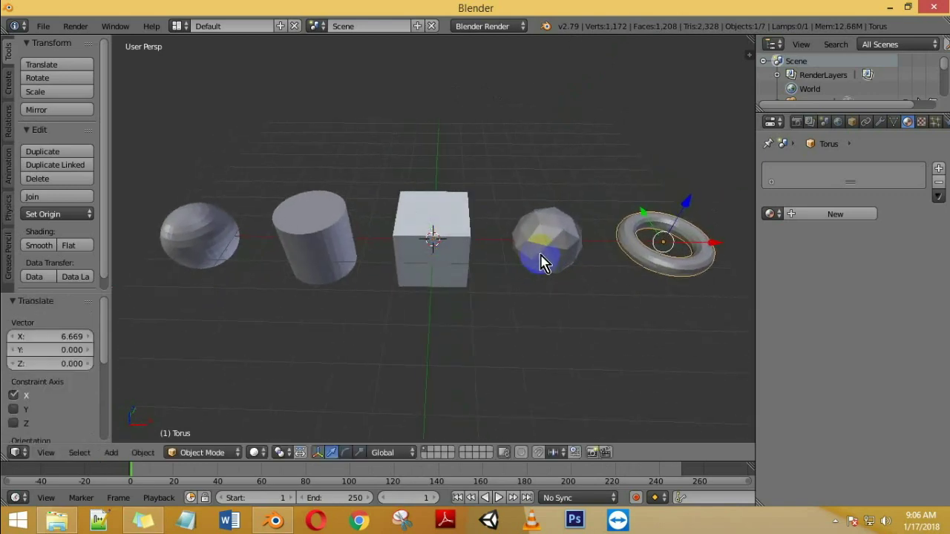
- Assign the existing Material to the torus, icosphere, cylinder and UV sphere
left_click(778, 221)
left_click(764, 233)
right_click(540, 254)
left_click(773, 216)
left_click(758, 233)
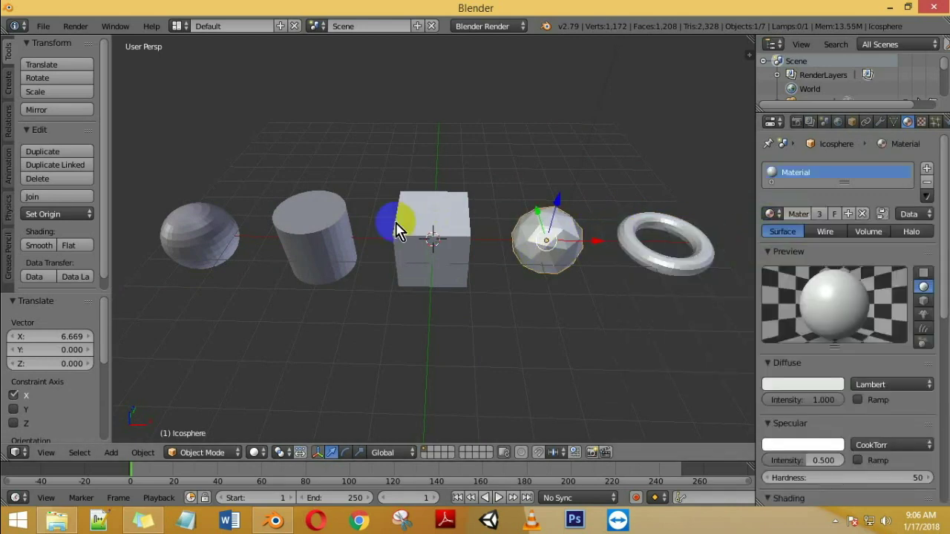
right_click(350, 228)
left_click(772, 215)
left_click(769, 234)
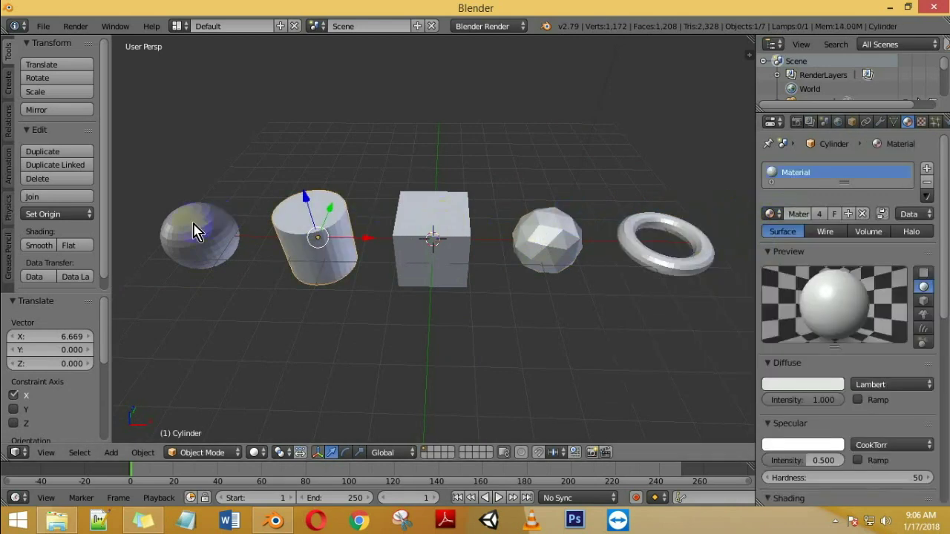
right_click(196, 229)
left_click(772, 214)
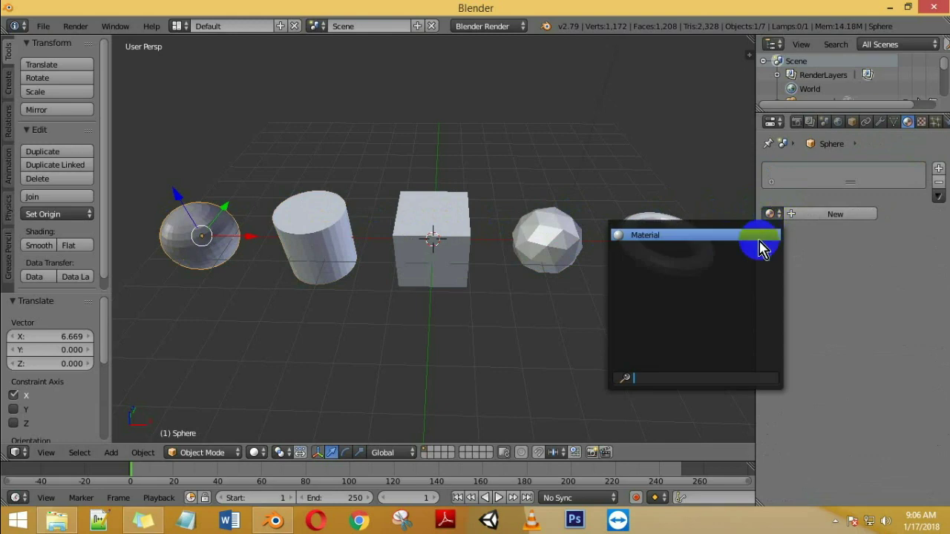
left_click(764, 236)
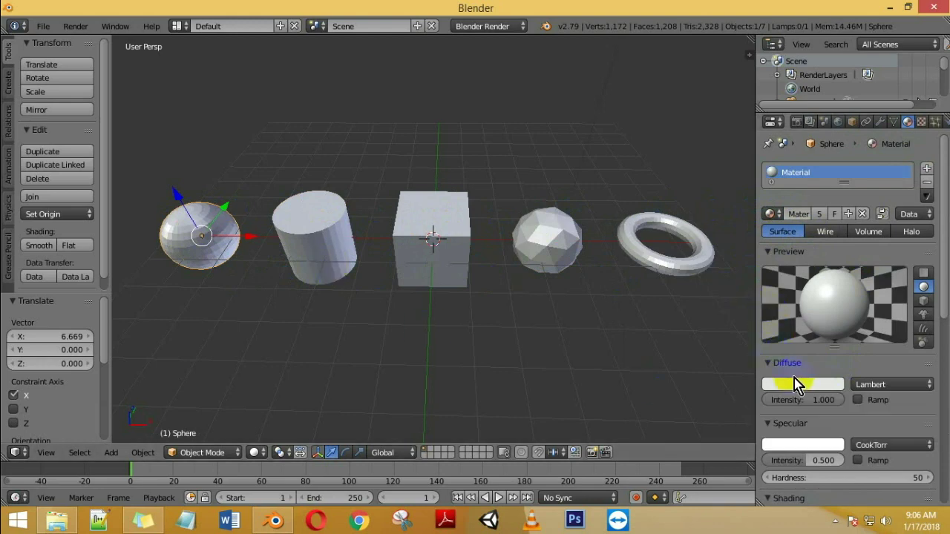
- Preview different diffuse colours on the shared material, ending back at near-white
left_click(780, 385)
left_click_drag(784, 304, 809, 213)
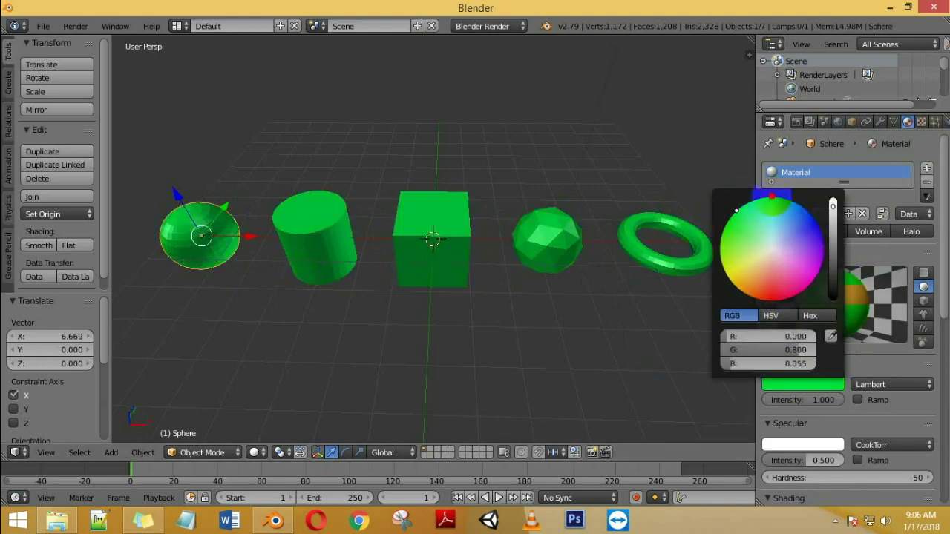
mouse_move(817, 180)
left_mouse_down()
mouse_move(768, 241)
mouse_move(772, 259)
left_mouse_up()
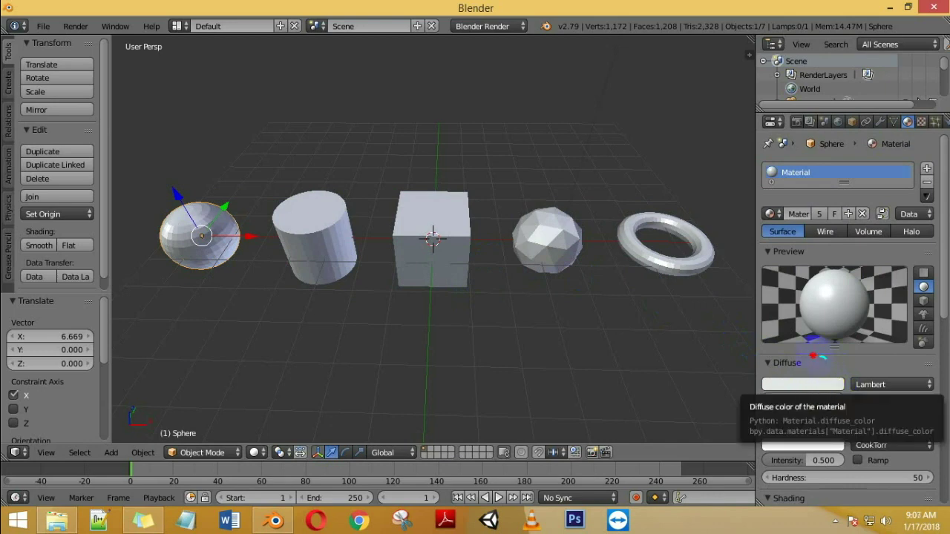
- Annotate the sphere, cylinder, cube and material slot to explain the shared material
mouse_move(234, 147)
left_mouse_down()
mouse_move(159, 158)
mouse_move(255, 212)
mouse_move(219, 167)
left_mouse_up()
left_click_drag(379, 88, 339, 159)
left_click_drag(309, 107, 401, 169)
mouse_move(815, 160)
left_mouse_down()
mouse_move(752, 178)
mouse_move(839, 172)
left_mouse_up()
key("Escape")
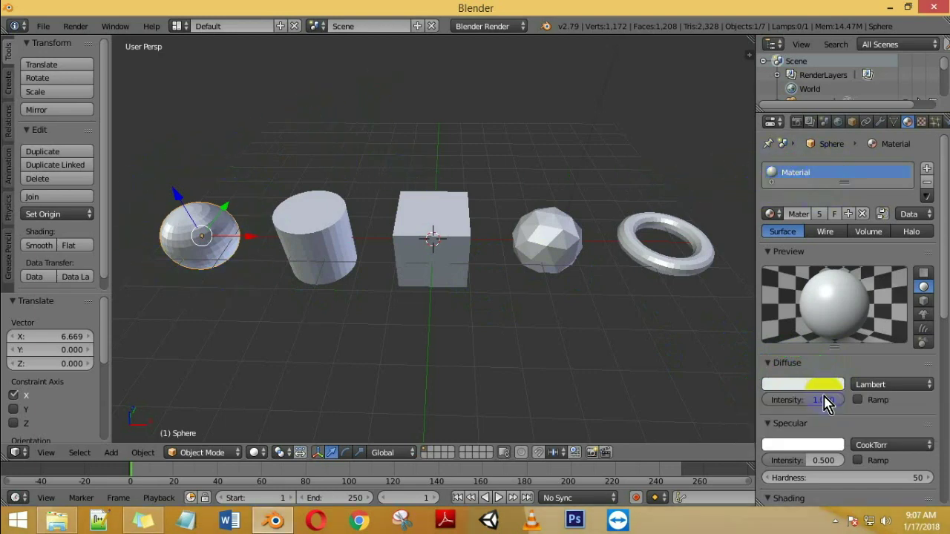
mouse_move(689, 317)
left_mouse_down()
mouse_move(736, 256)
mouse_move(745, 223)
left_mouse_up()
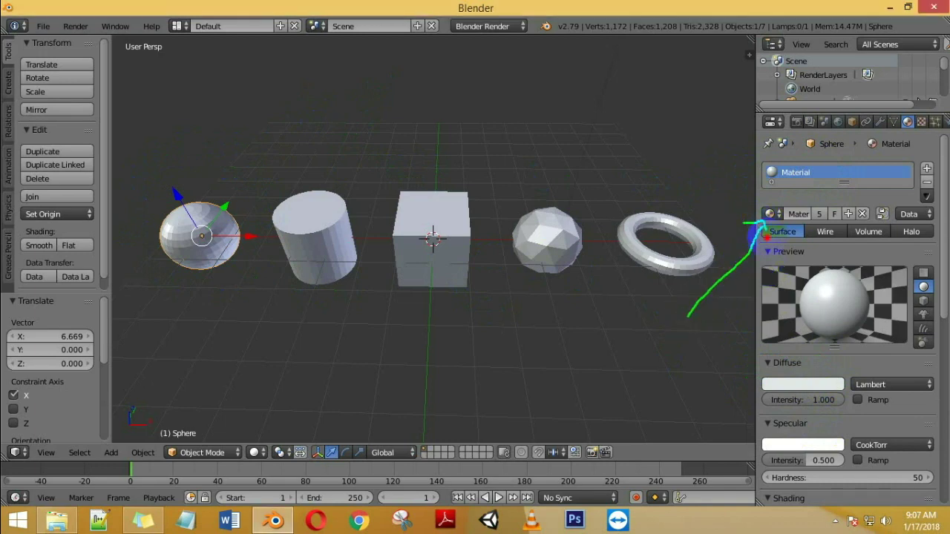
key("Escape")
- Rename the shared material to 'White'
left_click(771, 215)
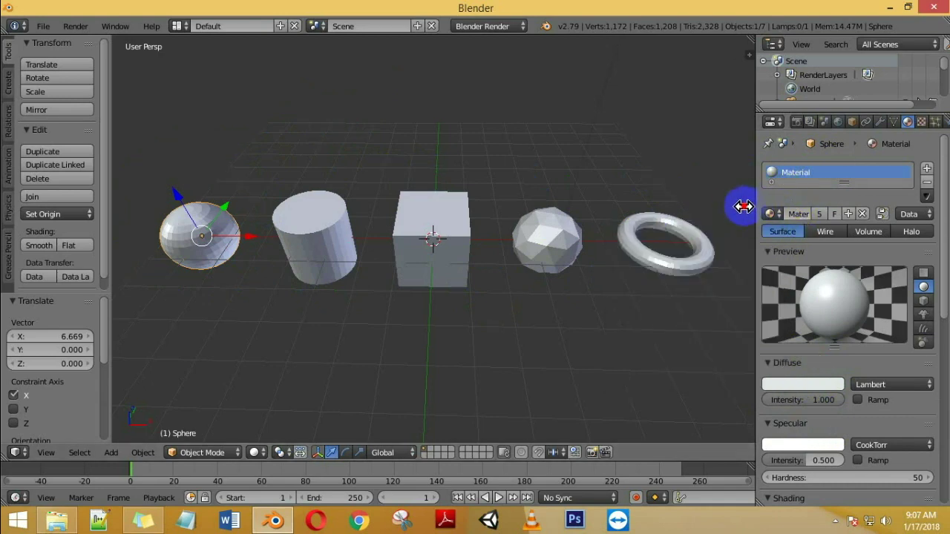
left_click_drag(755, 203, 727, 203)
left_click(775, 213)
type("Wh")
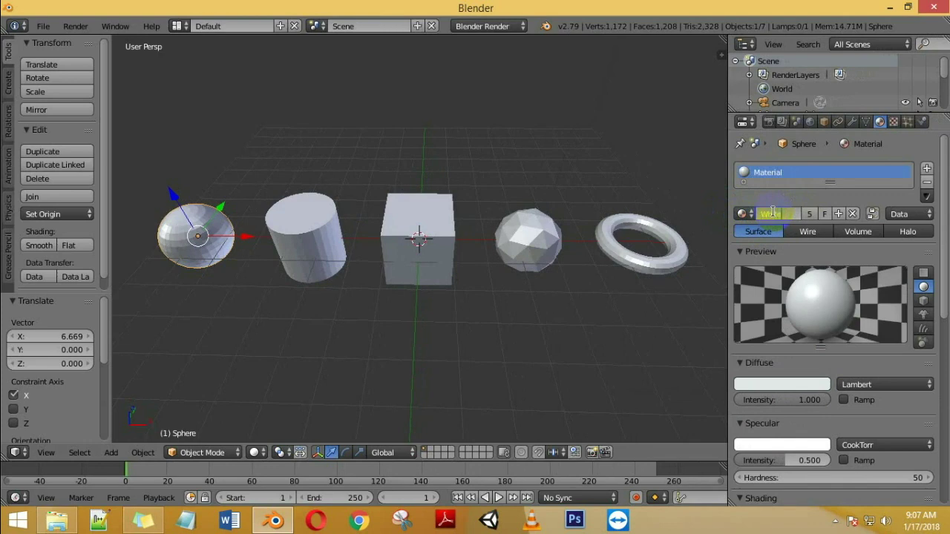
key("Return")
left_click(743, 213)
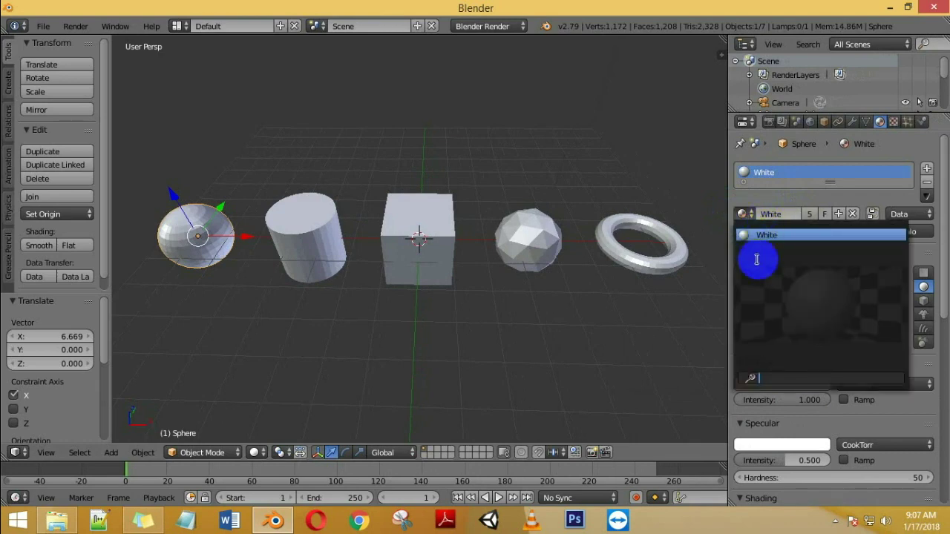
left_click(767, 234)
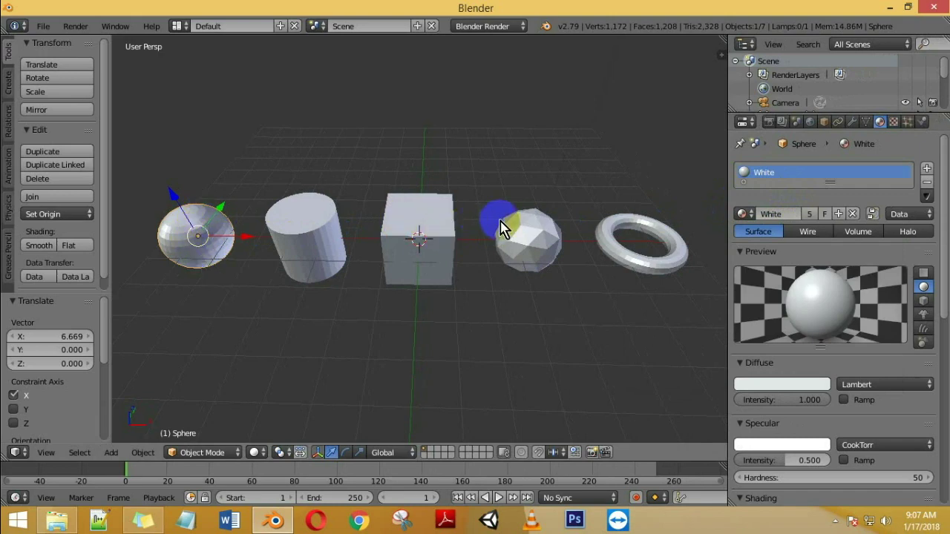
- Remove the White material slot from the cylinder
right_click(313, 226)
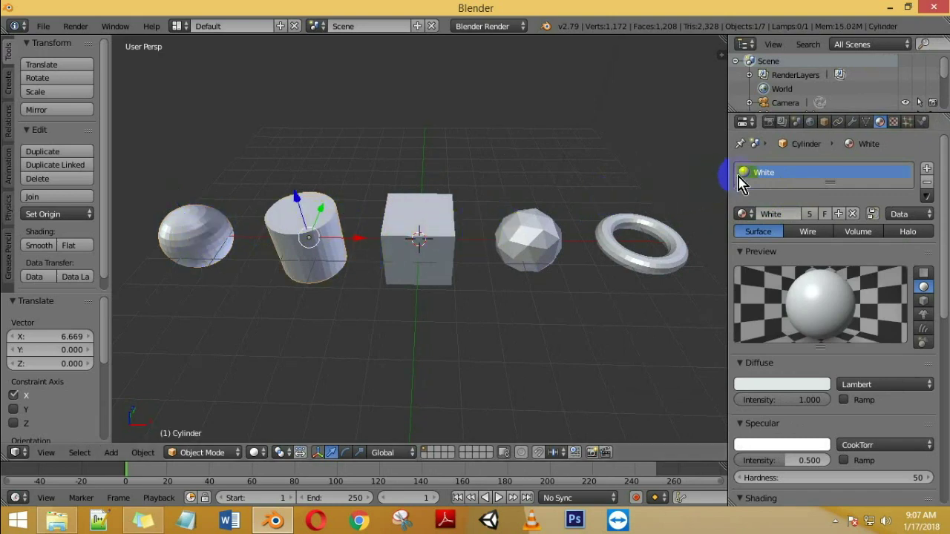
left_click(761, 179)
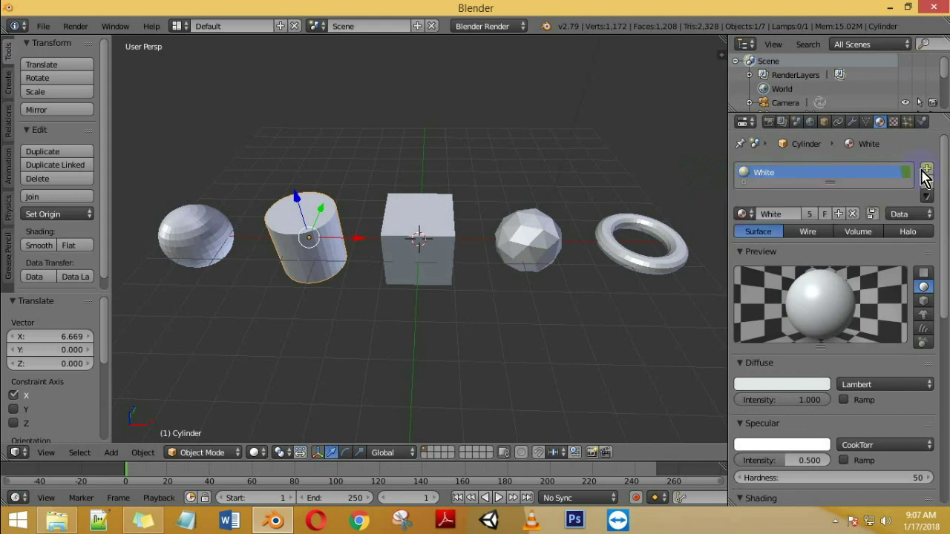
left_click(928, 183)
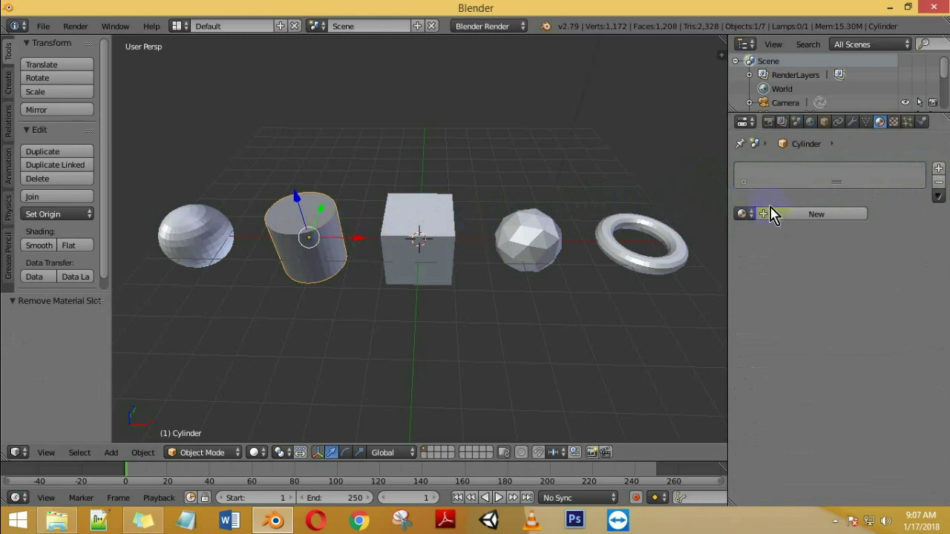
- Create a new material for the cylinder and name it Green
left_click(809, 215)
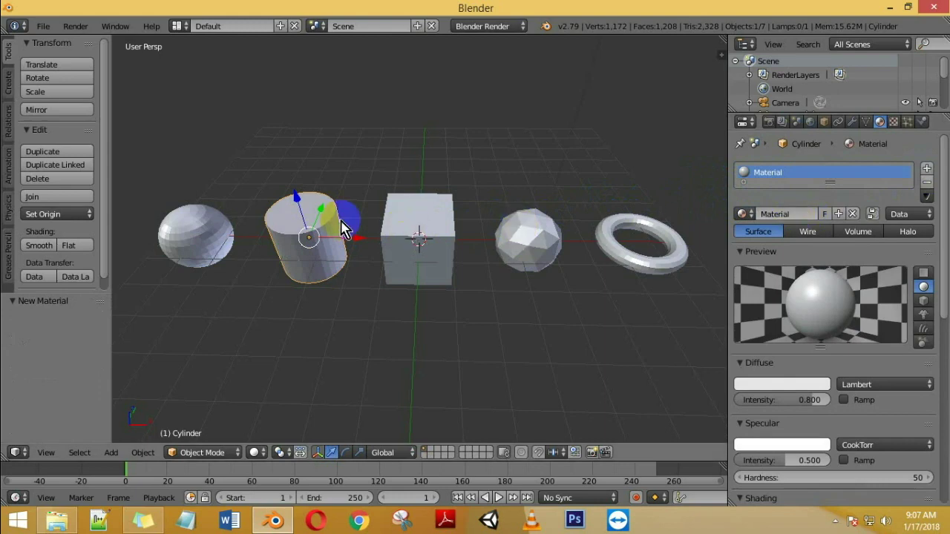
left_click(791, 215)
type("Gree")
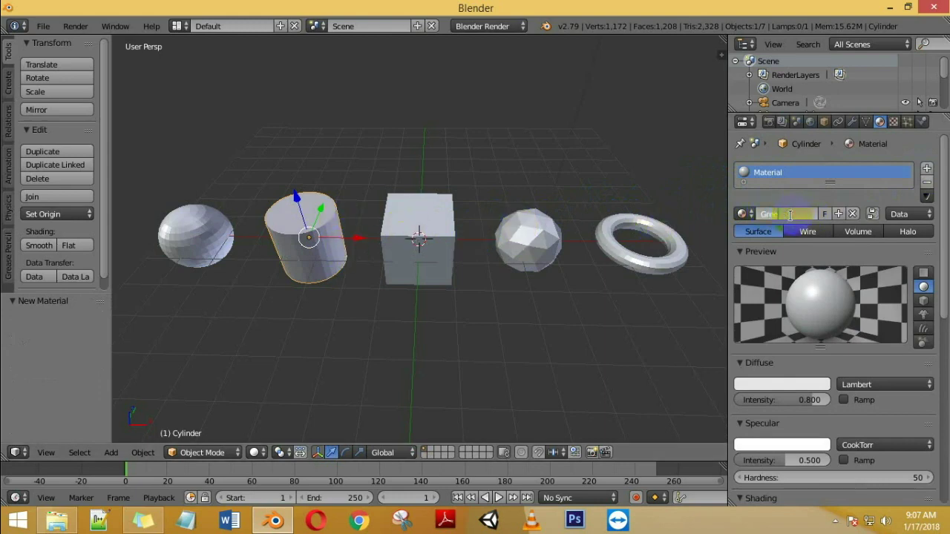
type("n")
key("Return")
left_click(745, 214)
left_click(766, 247)
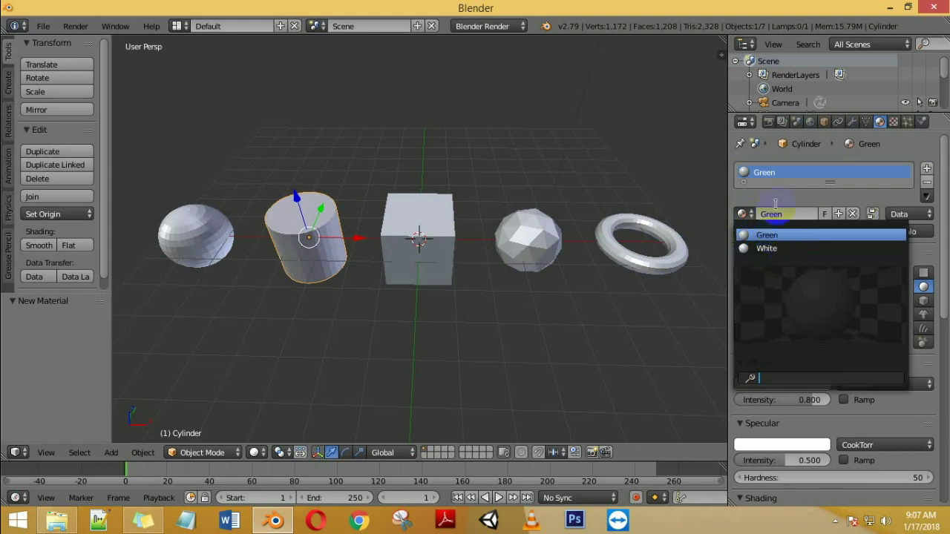
left_click(768, 235)
- Give the Green material a green diffuse colour
left_click(783, 388)
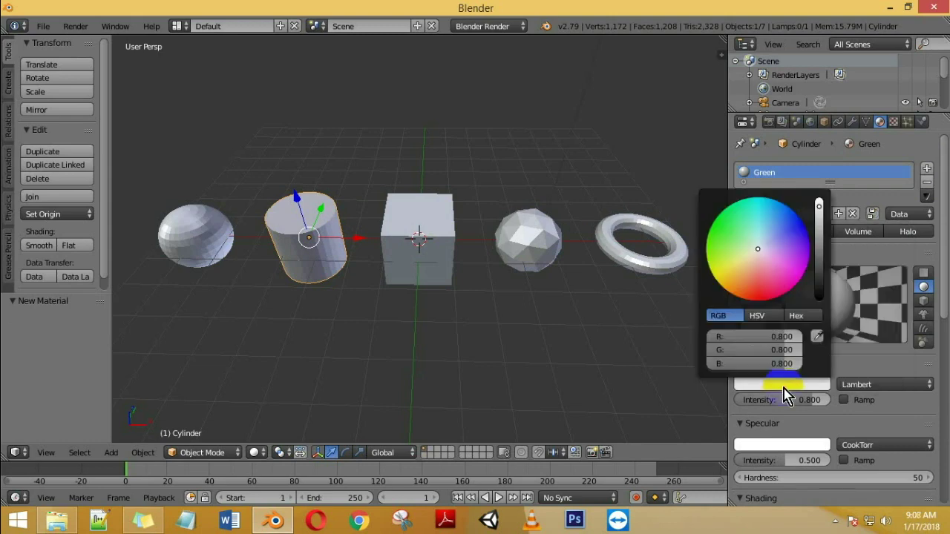
left_click(714, 217)
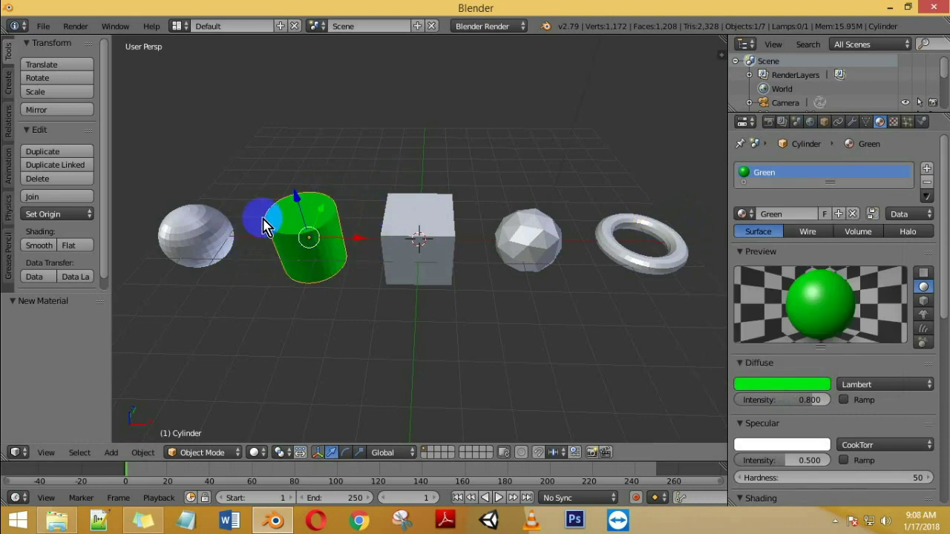
right_click(410, 225)
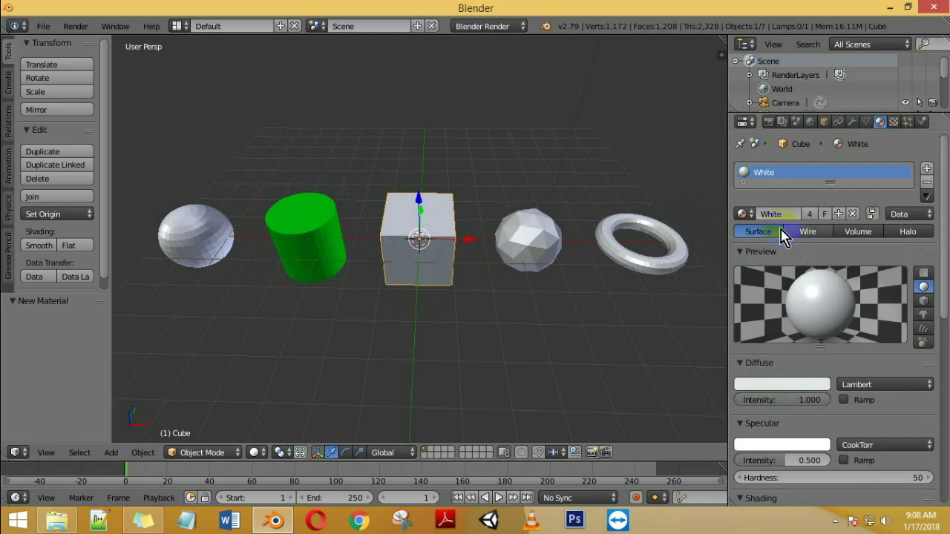
- Swap the cube's White slot for a new material named Red with a red diffuse colour
left_click(931, 189)
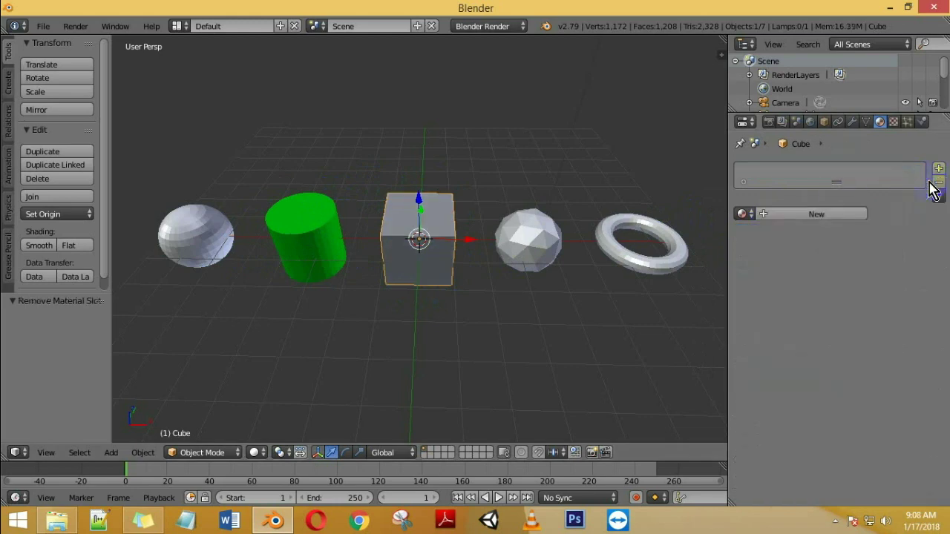
left_click(785, 214)
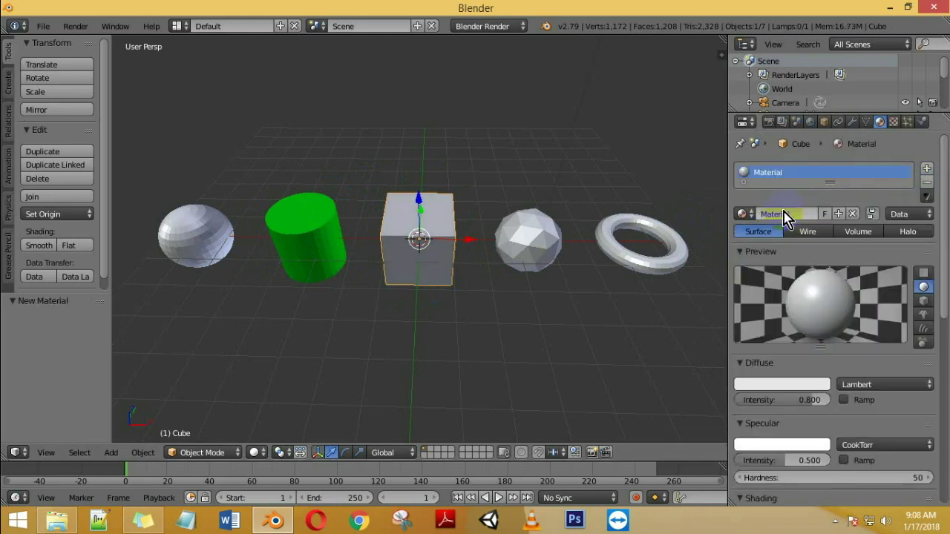
left_click(786, 214)
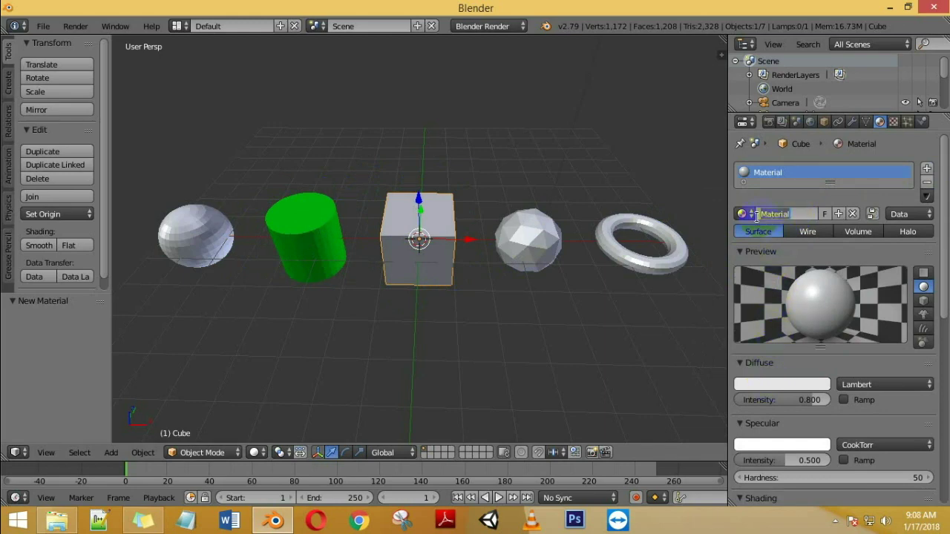
type("Bed")
key("Return")
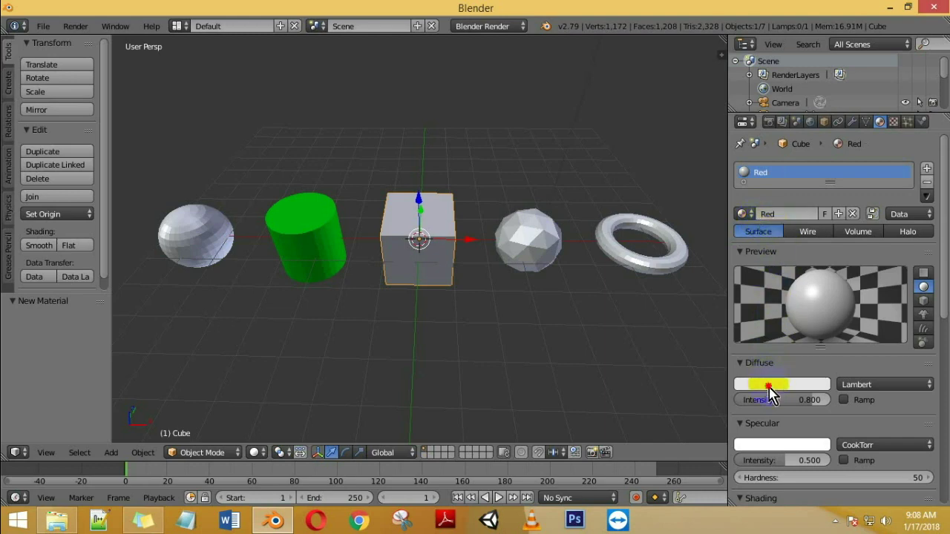
left_click(772, 384)
left_click(763, 275)
right_click(520, 227)
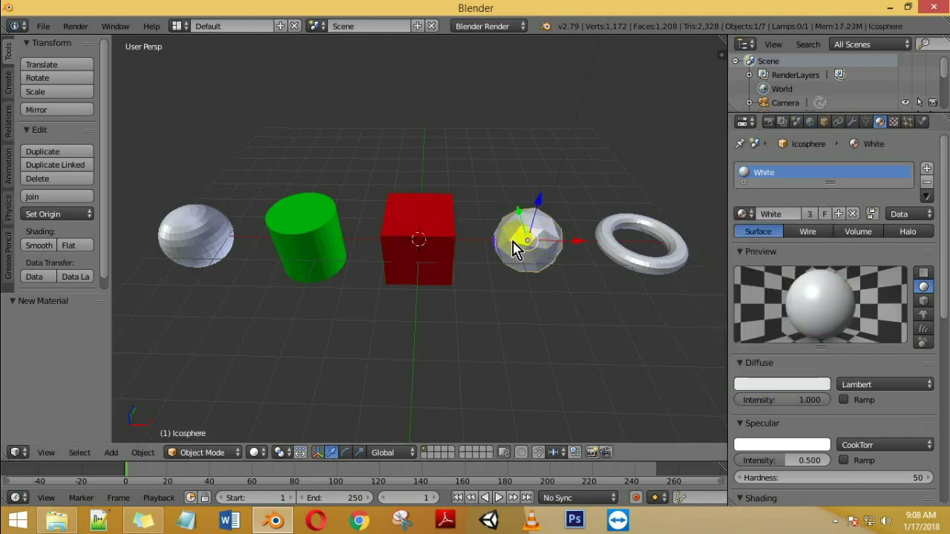
- Swap the icosphere's White slot for a new material named Blue with a blue diffuse colour
left_click(926, 184)
left_click(797, 215)
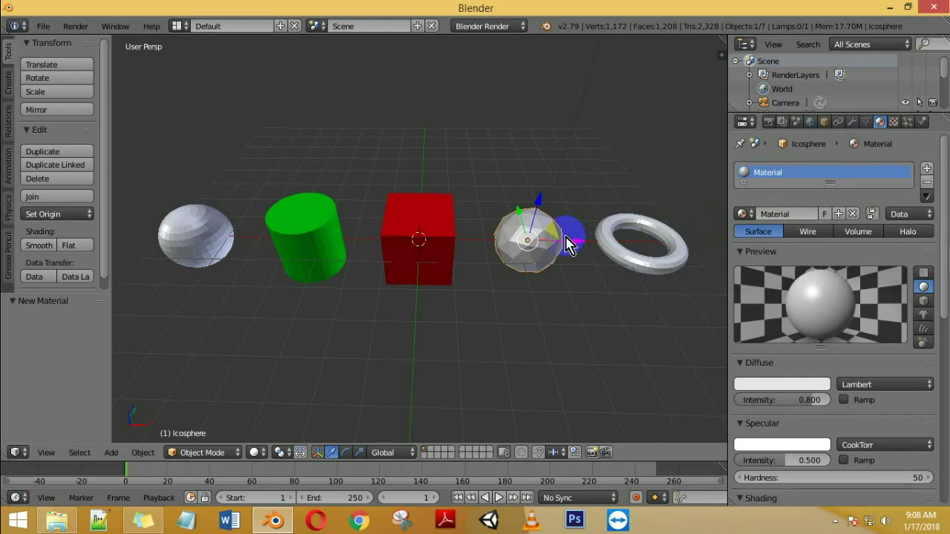
left_click(757, 214)
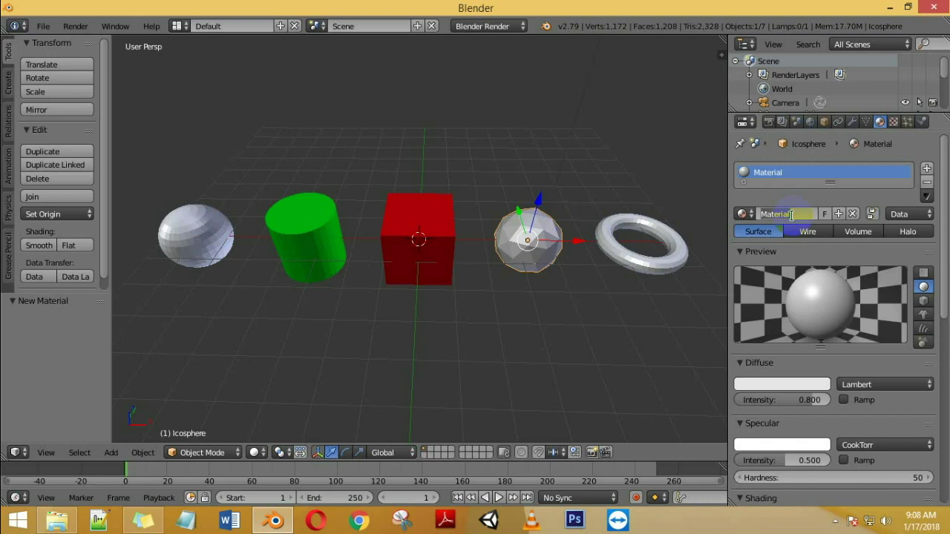
type("Blue")
key("Return")
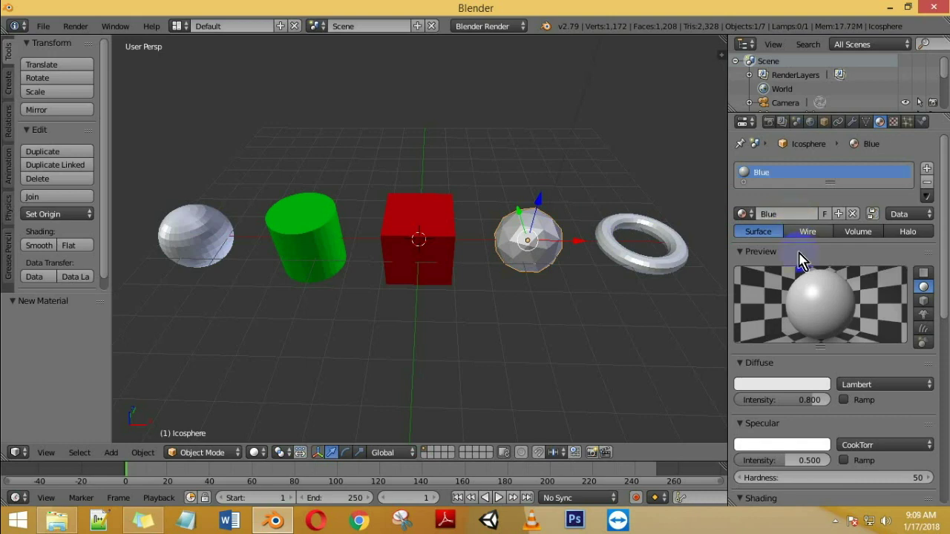
left_click(793, 386)
left_click_drag(795, 275, 808, 372)
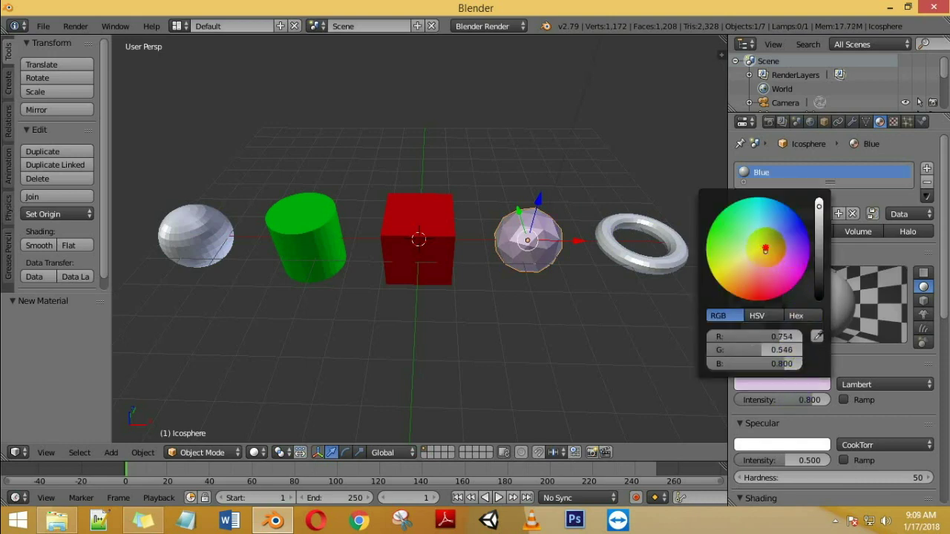
right_click(624, 280)
- Replace the torus's White slot with a new material, correcting its name from 'Yeloow' to 'Yellow'
left_click(759, 214)
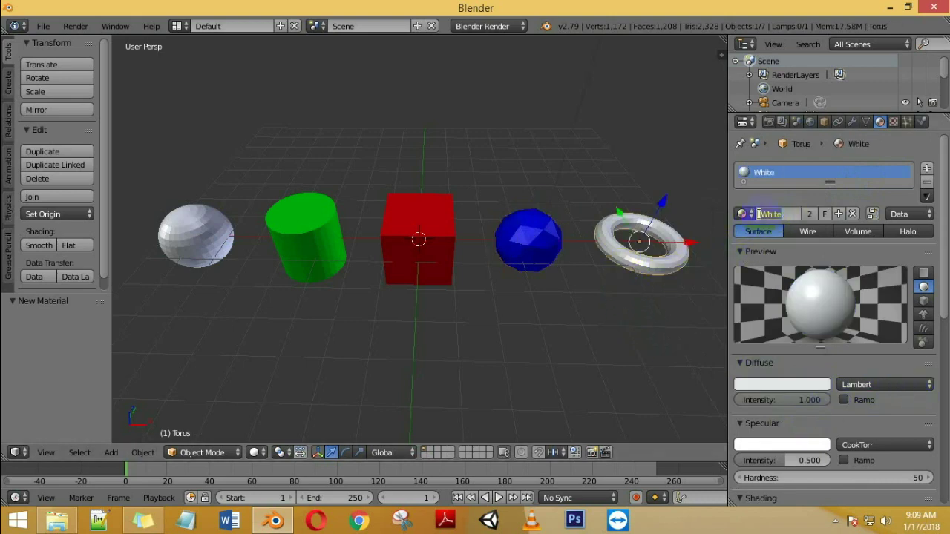
left_click(926, 182)
left_click(806, 214)
left_click(791, 215)
type("Yellow")
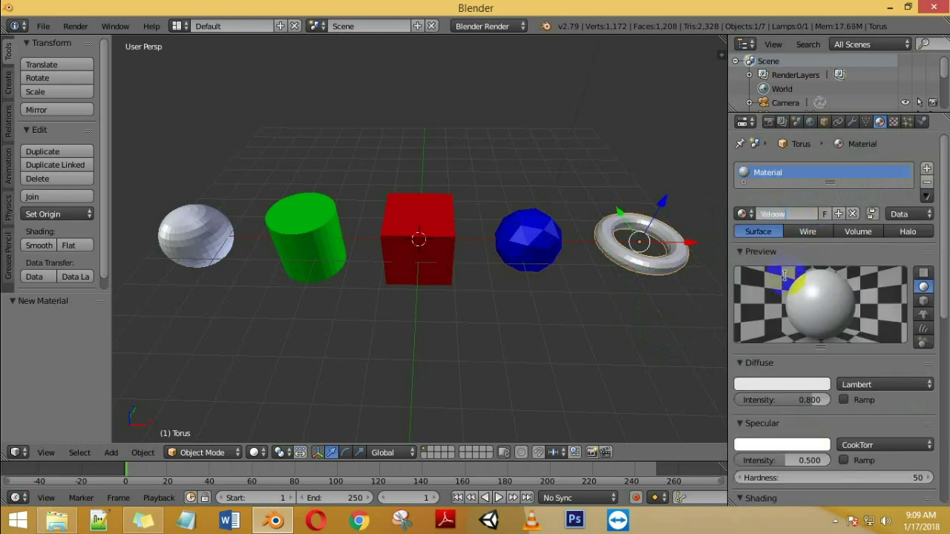
key("Return")
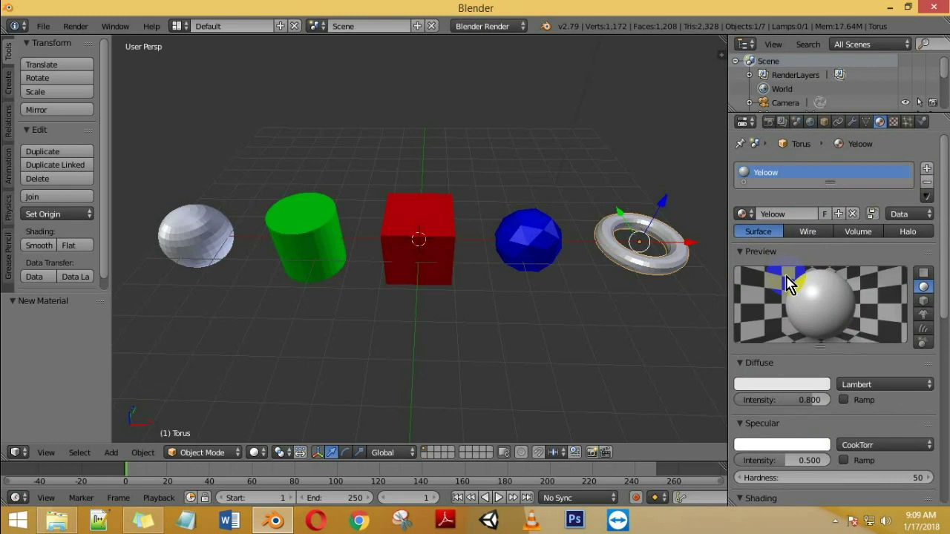
left_click(775, 215)
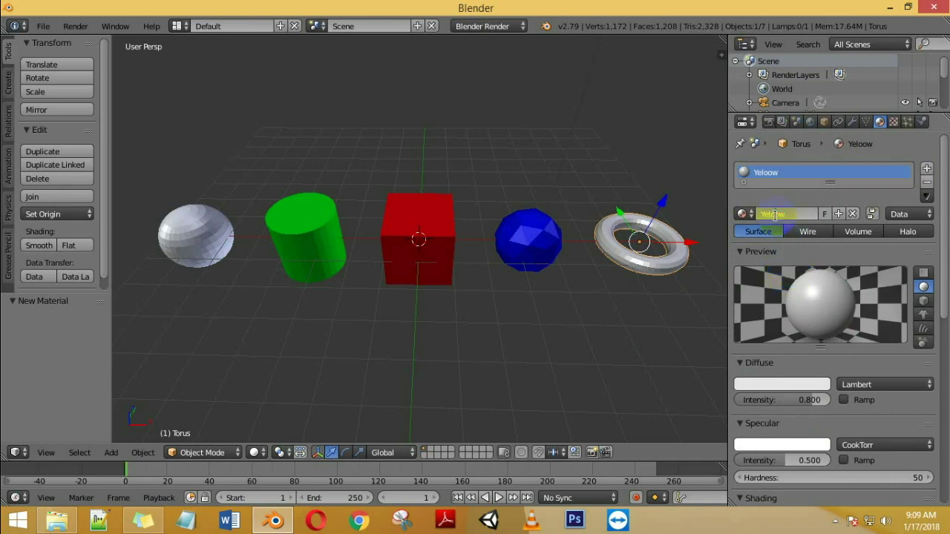
key("Return")
- Give the Yellow material a saturated yellow diffuse colour and preview with rendered shading
left_click(782, 384)
left_click(750, 251)
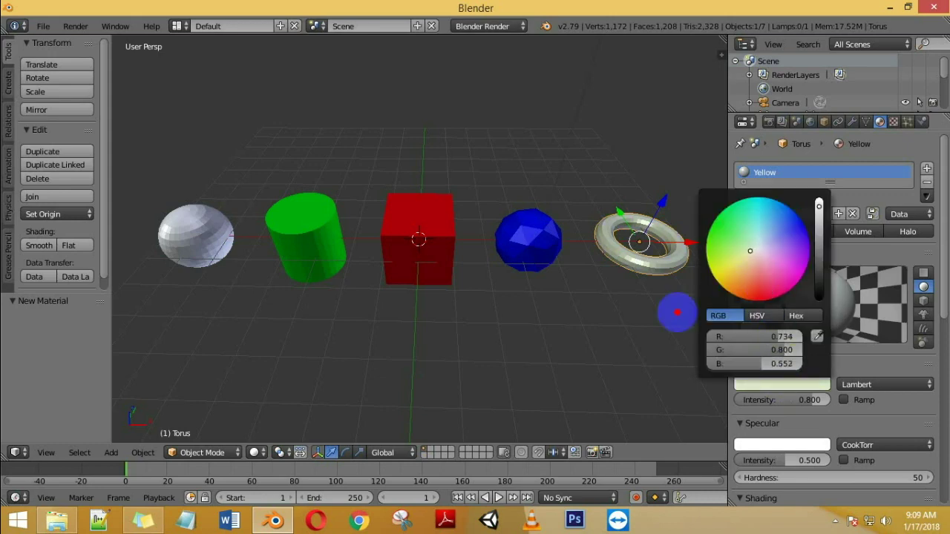
middle_click_drag(361, 290, 332, 311)
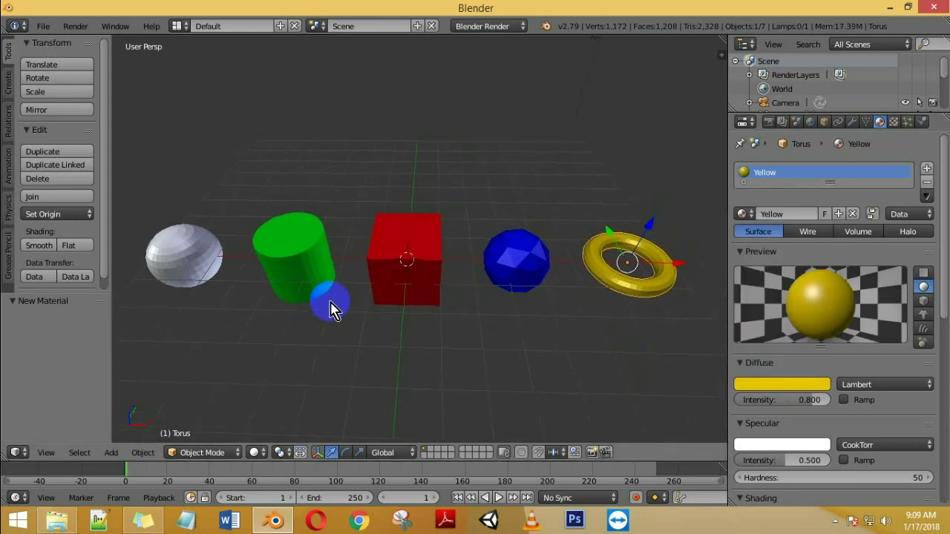
key("shift+z")
key("shift+z")
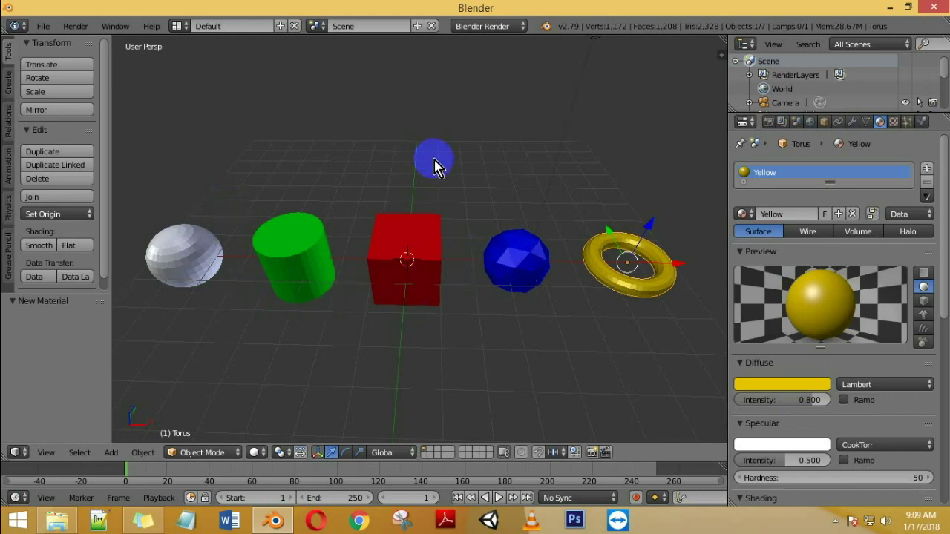
- Move the icosphere aside and delete the cube, torus, cylinder and sphere
right_click(514, 249)
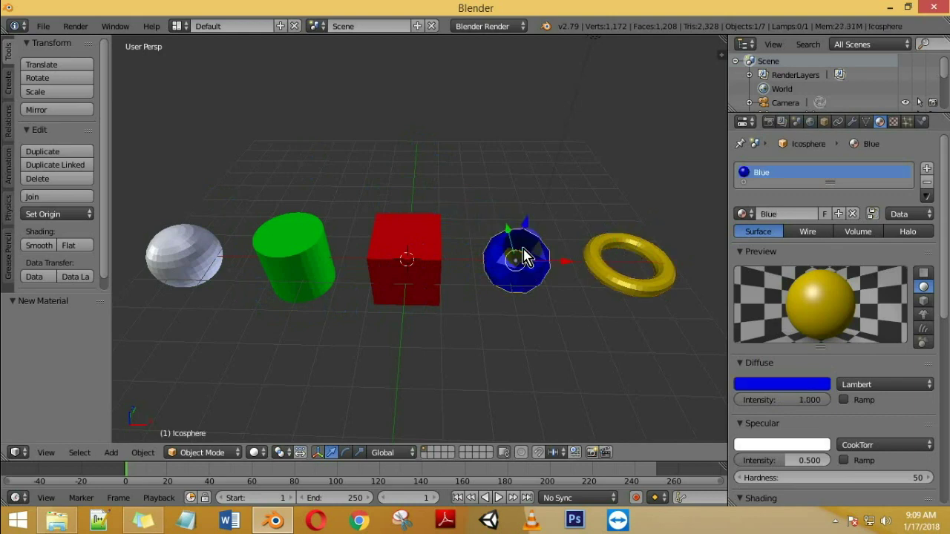
key("g")
left_click(426, 236)
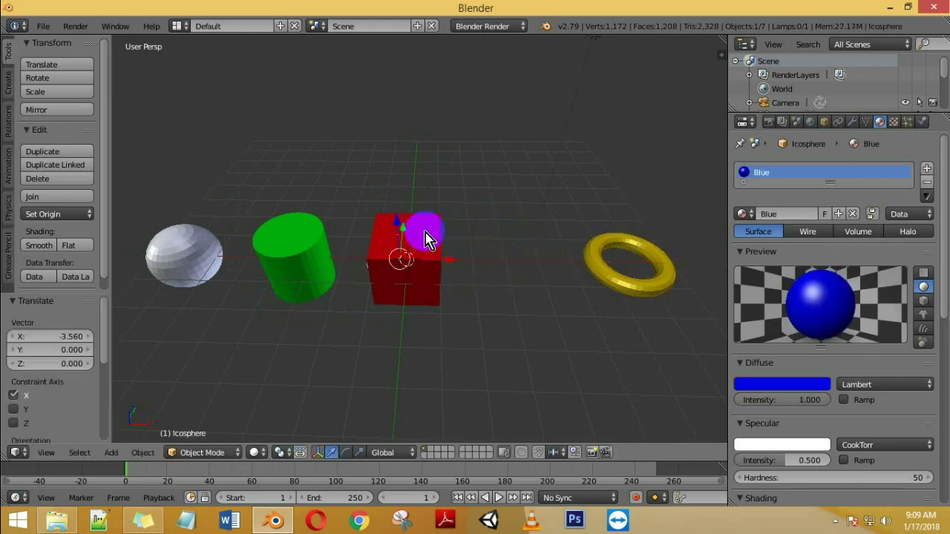
right_click(425, 237)
key("x")
left_click(427, 236)
right_click(598, 259)
key("Delete")
right_click(308, 255)
key("x")
left_click(305, 250)
right_click(215, 250)
key("x")
left_click(206, 250)
- Scale the icosphere up about 2.32 times, nudge it along X and enter Edit Mode
right_click(404, 256)
key("s")
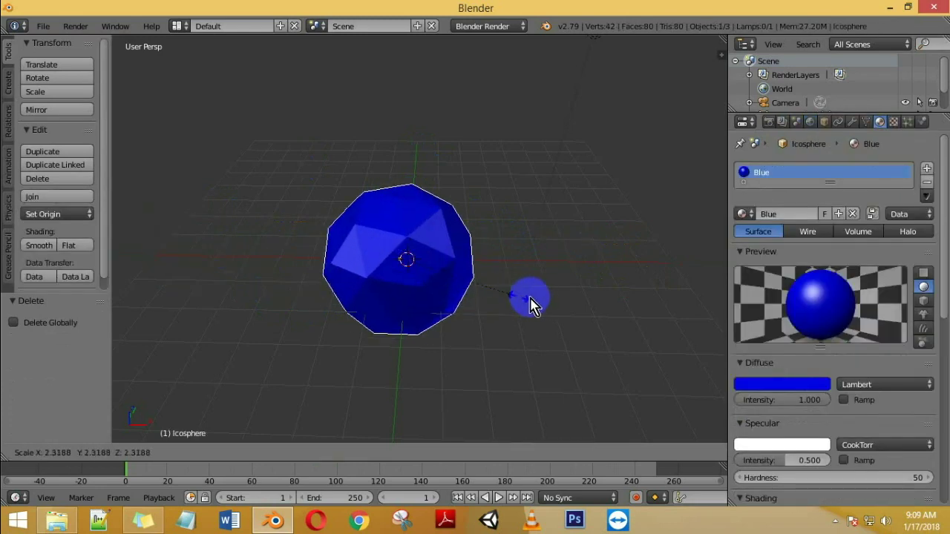
left_click(528, 299)
key("g")
key("x")
left_click(371, 297)
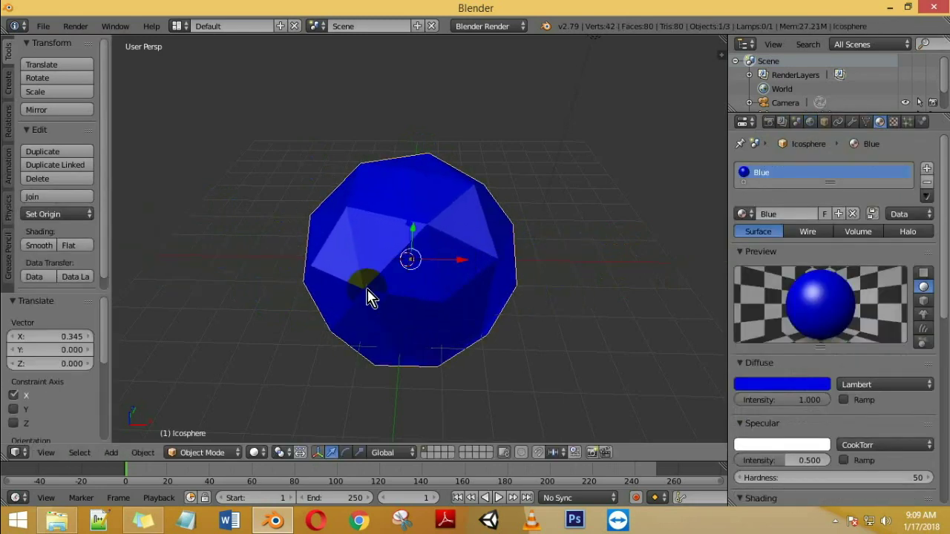
middle_click_drag(371, 297, 462, 286)
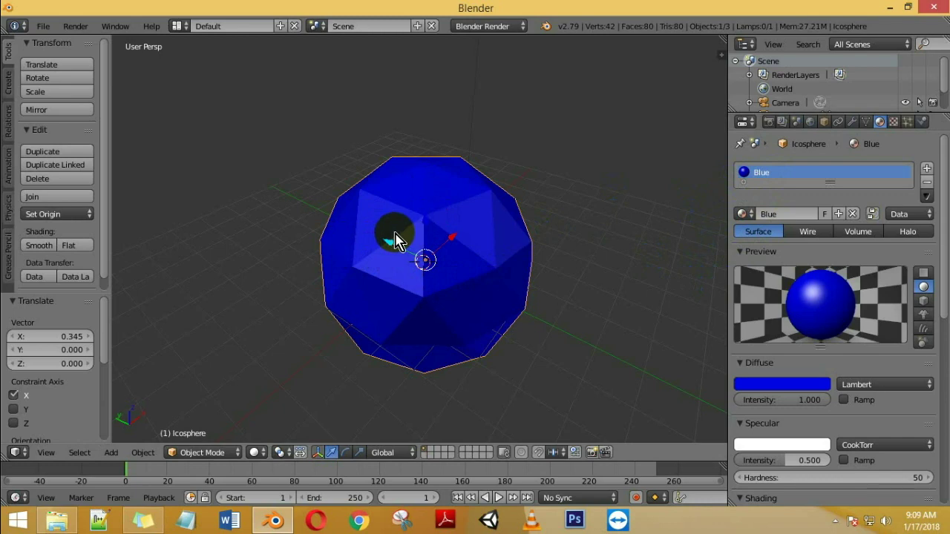
key("Tab")
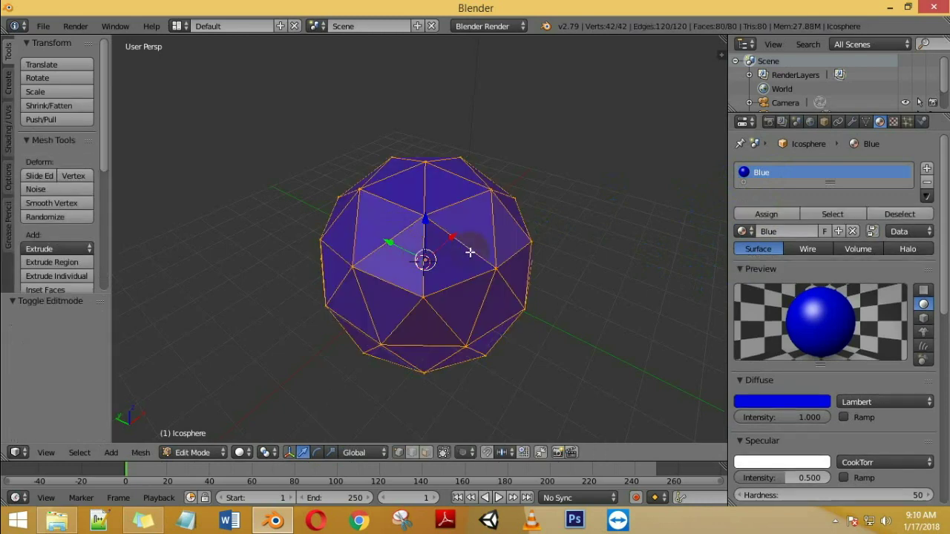
- In Face select mode, select six faces forming the icosphere's top cap
left_click(426, 453)
right_click(467, 218)
right_click(456, 201, "shift")
right_click(388, 197, "shift")
right_click(393, 237, "shift")
right_click(406, 259, "shift")
right_click(445, 260, "shift")
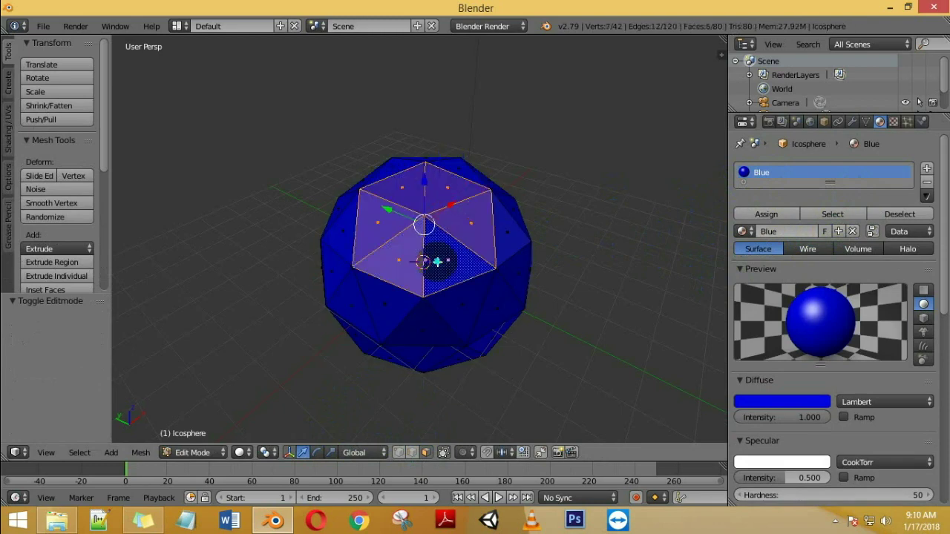
- Add a new material slot holding the Red material and assign it to the selected faces
left_click(928, 169)
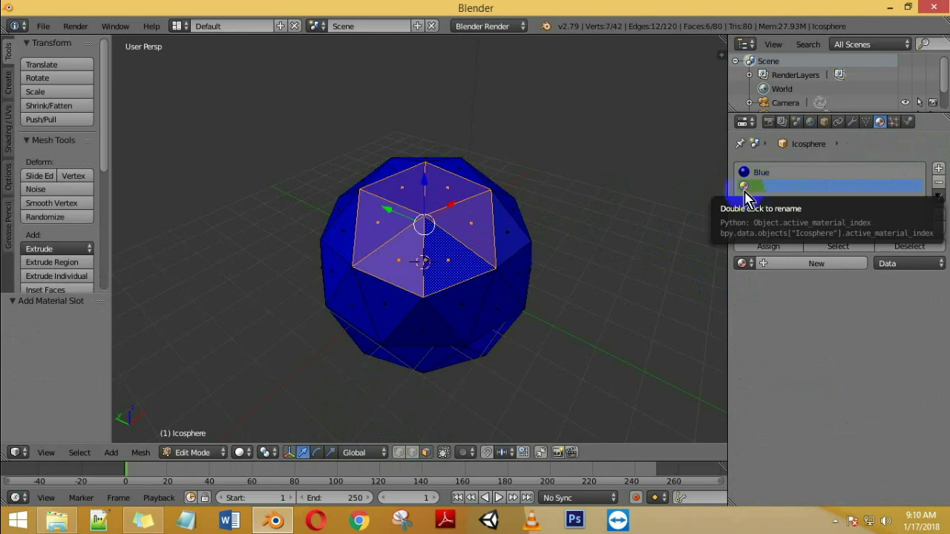
left_click(743, 263)
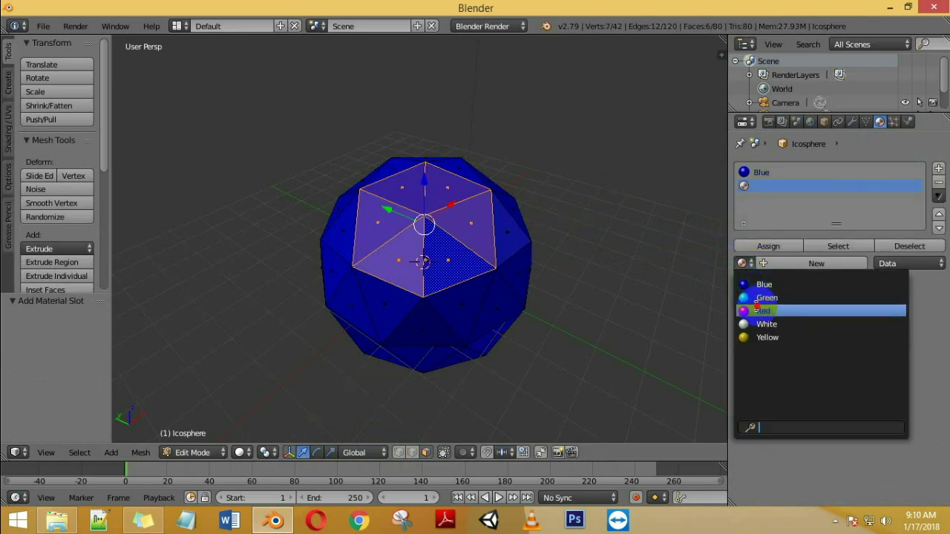
left_click(757, 308)
scroll(563, 258, "down", 1)
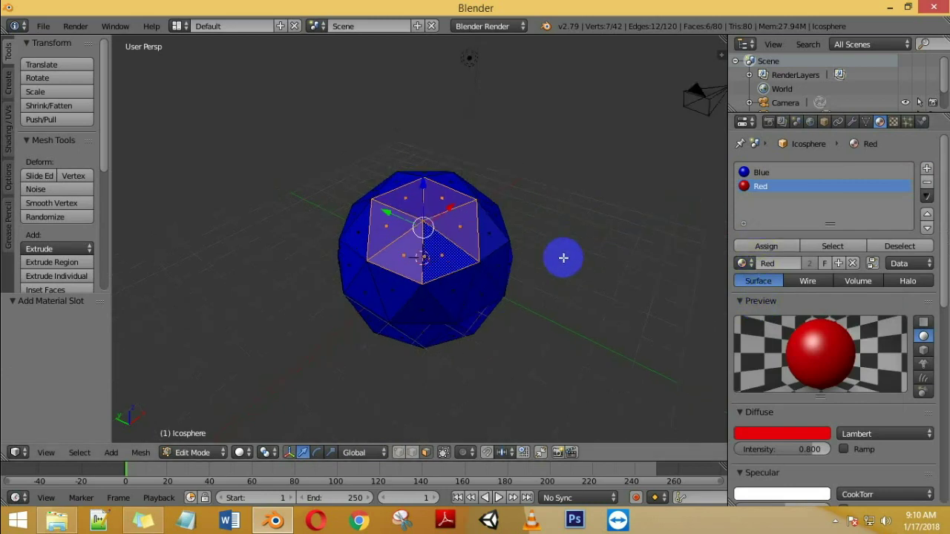
middle_click_drag(563, 258, 581, 292)
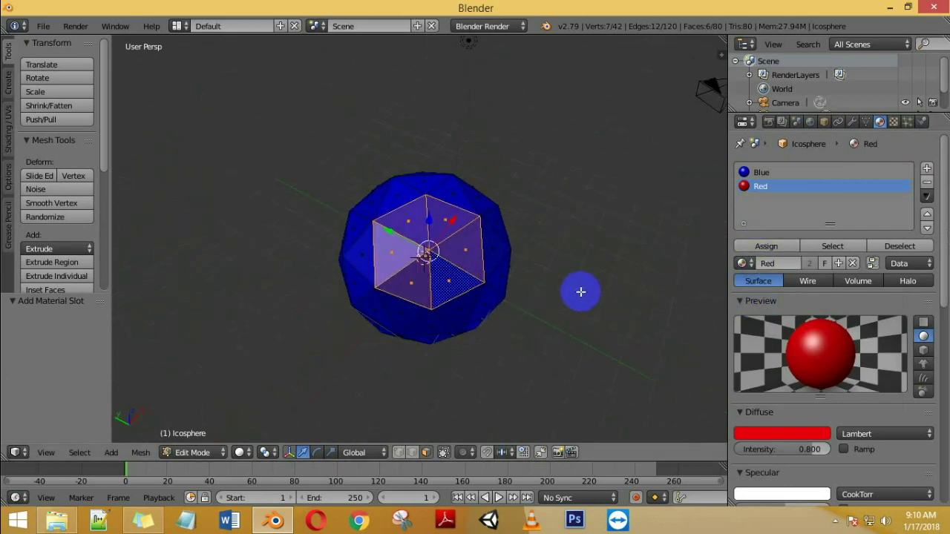
left_click(763, 187)
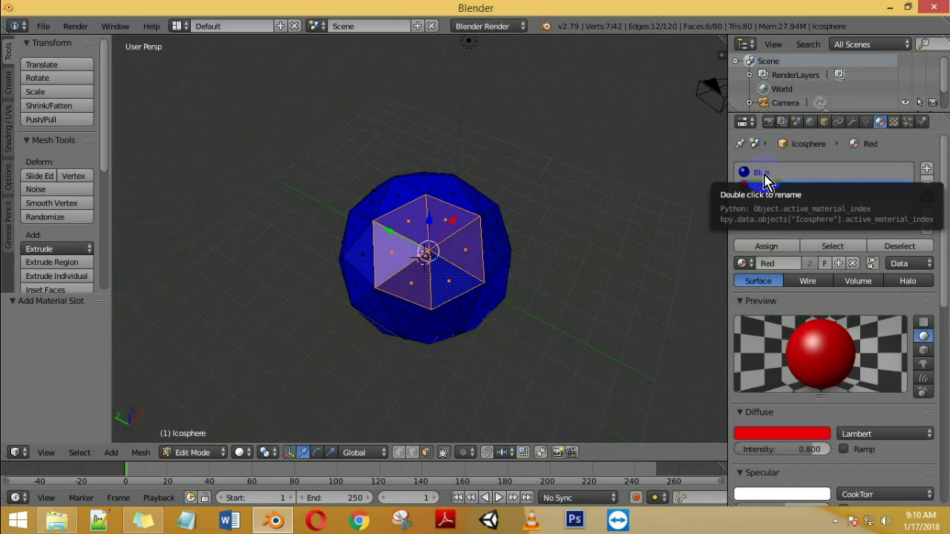
scroll(437, 276, "up", 1)
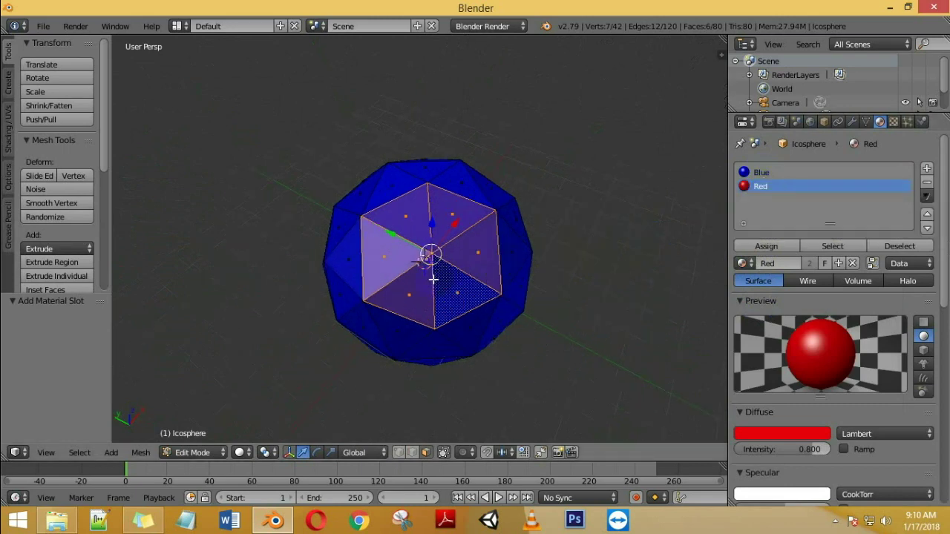
scroll(433, 276, "up", 1)
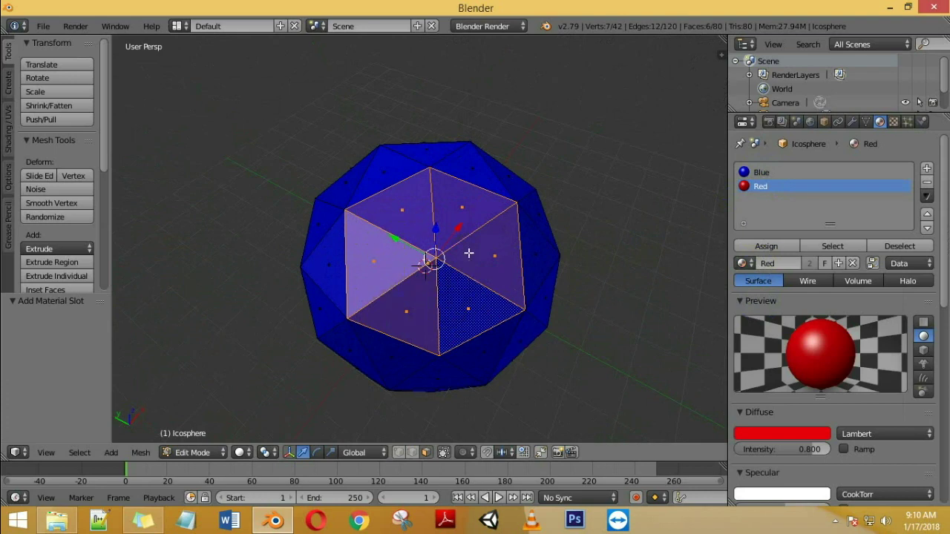
mouse_move(477, 257)
middle_mouse_down()
mouse_move(329, 228)
mouse_move(456, 228)
middle_mouse_up()
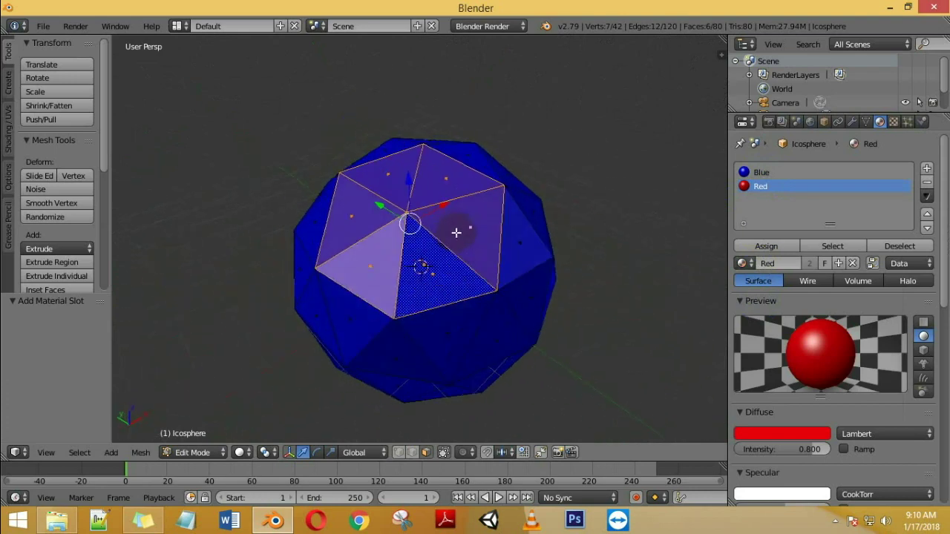
scroll(455, 241, "up", 1)
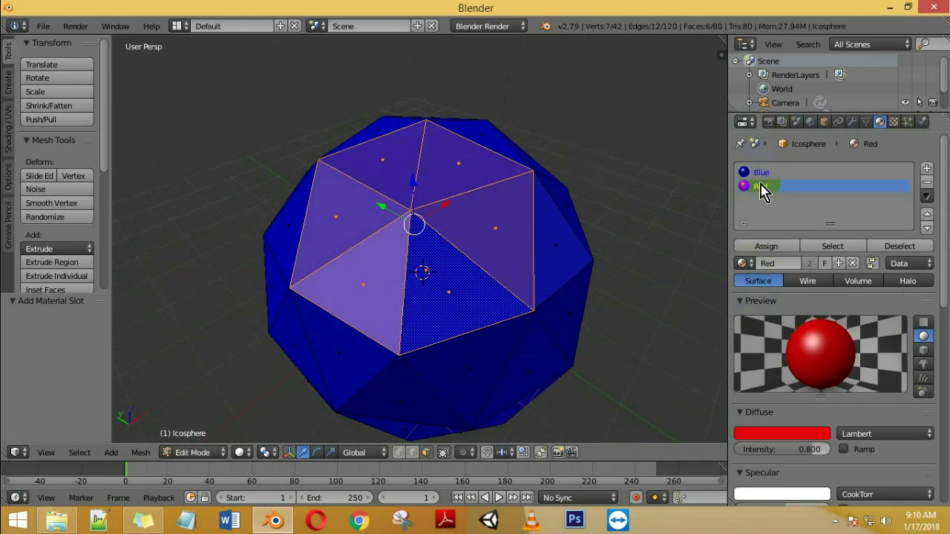
left_click(766, 245)
- Select a new group of faces on the blue side of the icosphere
right_click(495, 246)
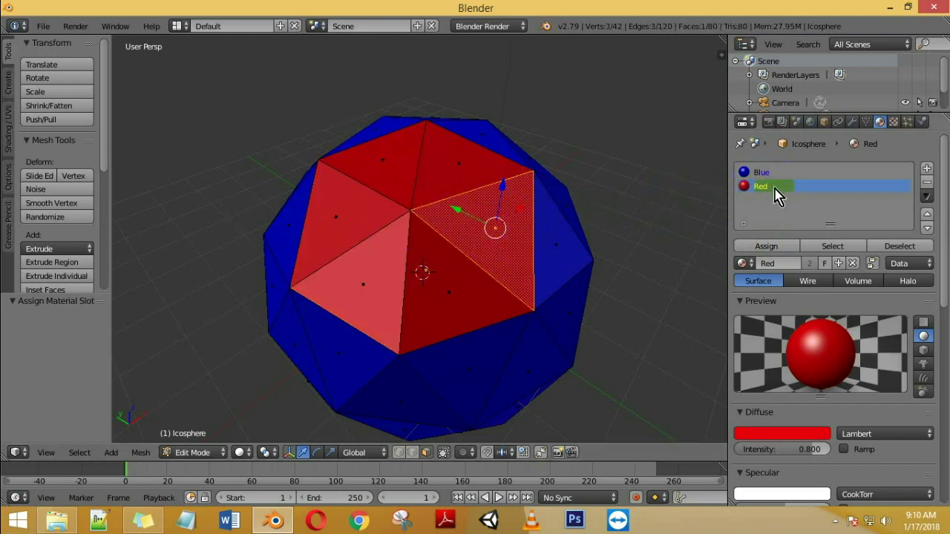
middle_click_drag(587, 214, 429, 235)
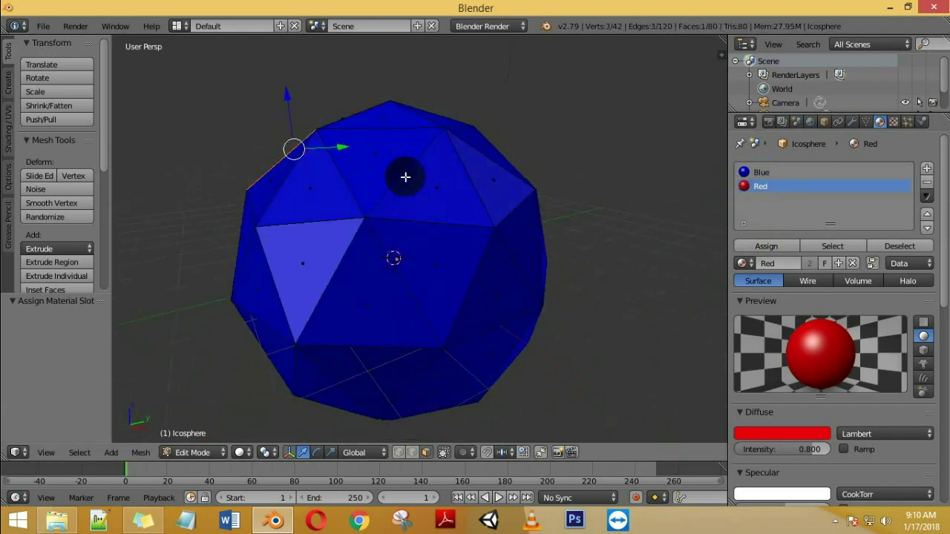
right_click(429, 235, "shift")
right_click(436, 180, "shift")
right_click(375, 159, "shift")
right_click(322, 202, "shift")
right_click(322, 237, "shift")
right_click(380, 258, "shift")
- Select a five-face pentagon group on the right side for the next colour
mouse_move(380, 258)
middle_mouse_down()
mouse_move(462, 265)
mouse_move(430, 239)
middle_mouse_up()
right_click(462, 265)
right_click(492, 251, "shift")
right_click(509, 276, "shift")
right_click(482, 316, "shift")
right_click(456, 312, "shift")
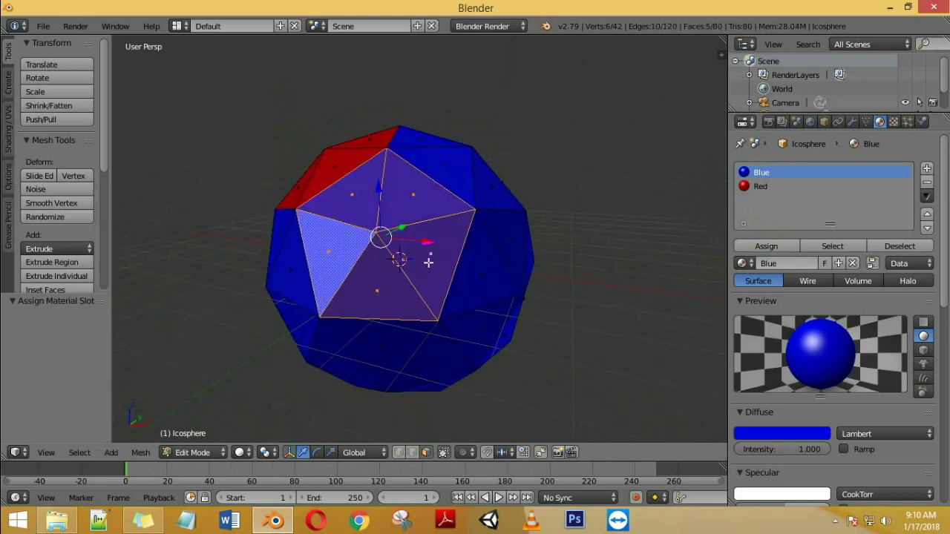
- Add a Yellow material slot and assign it to the selected pentagon faces
left_click(926, 170)
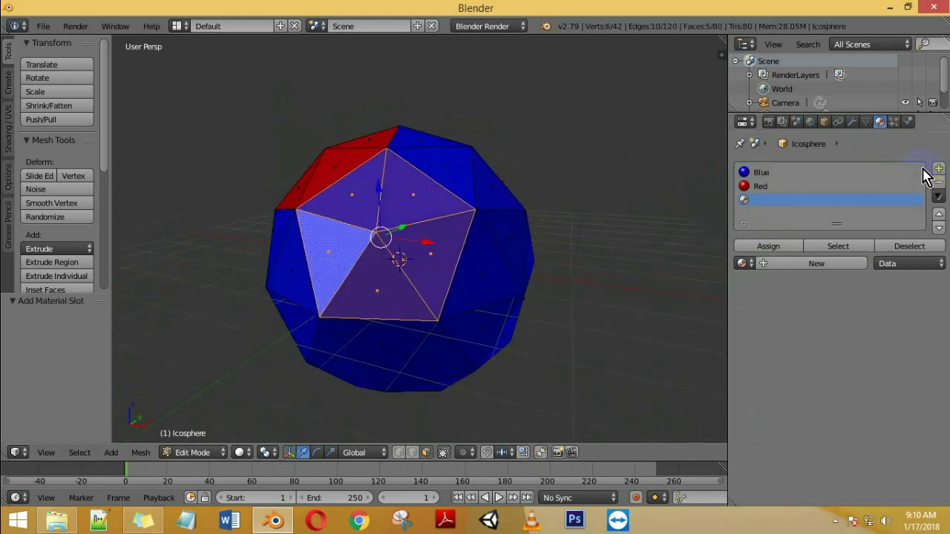
left_click(744, 263)
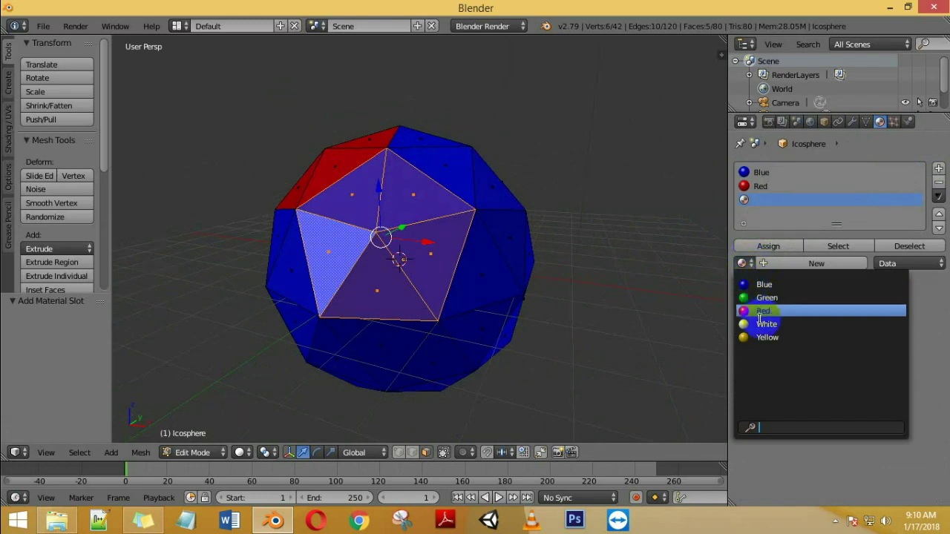
left_click(765, 335)
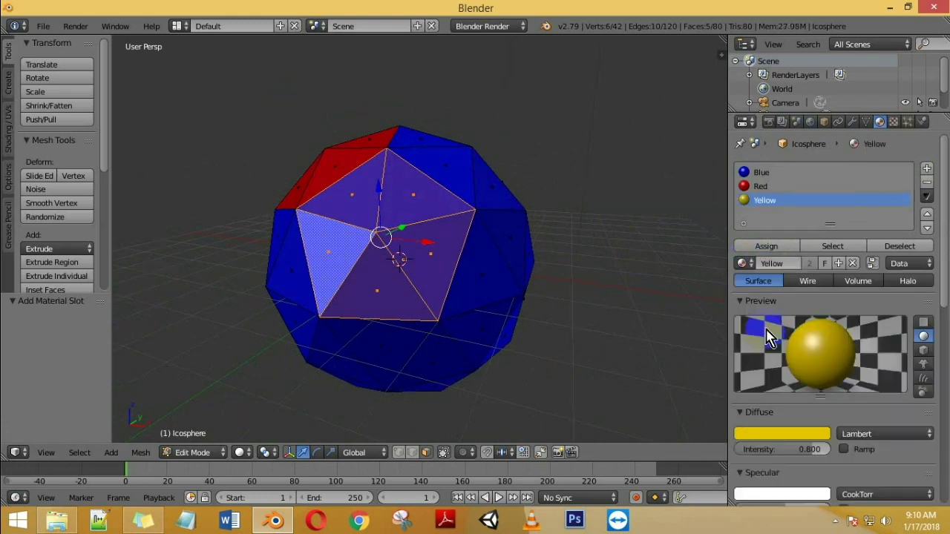
left_click(752, 252)
mouse_move(404, 239)
middle_mouse_down()
mouse_move(555, 261)
mouse_move(510, 294)
mouse_move(329, 276)
mouse_move(392, 235)
middle_mouse_up()
- Select five faces near the top of the icosphere
right_click(446, 223)
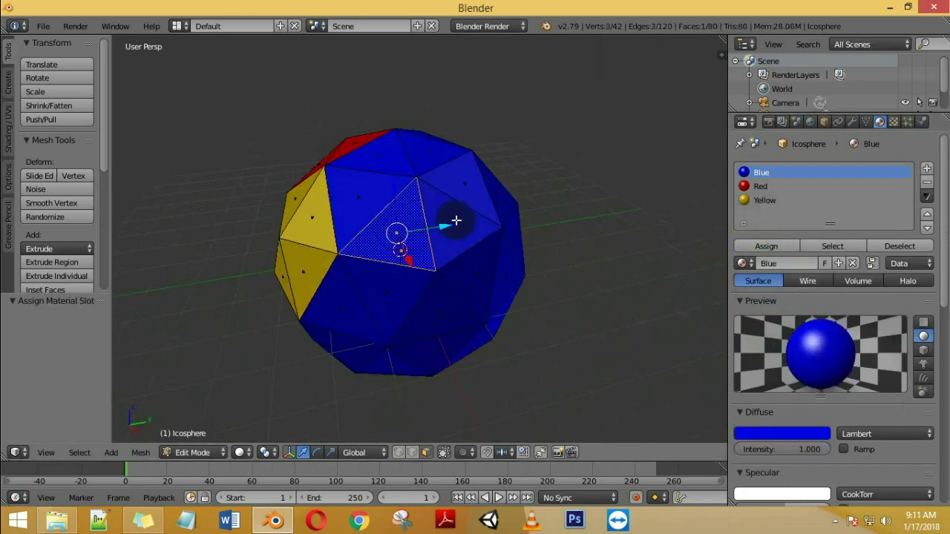
right_click(461, 193, "shift")
right_click(437, 154, "shift")
right_click(383, 157, "shift")
right_click(361, 192, "shift")
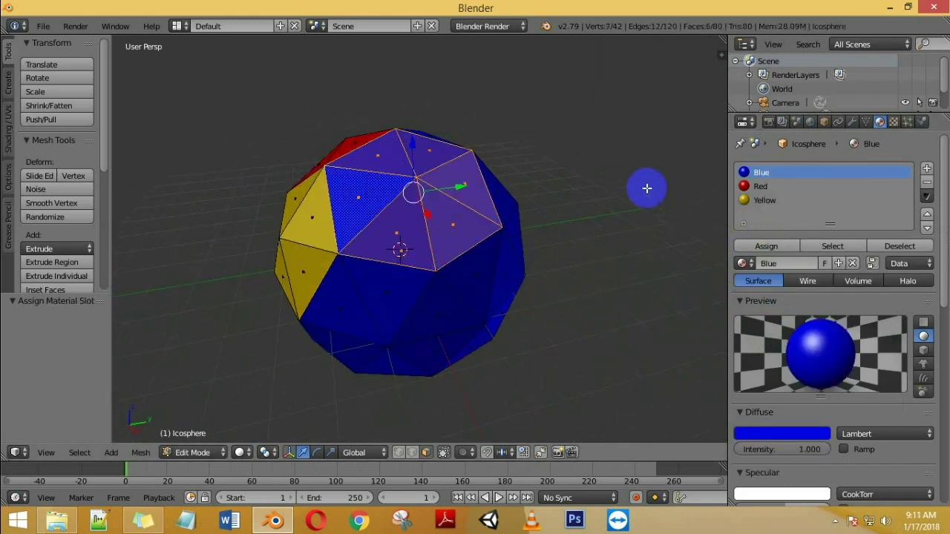
- Add a White material slot and assign it to those five faces
left_click(927, 168)
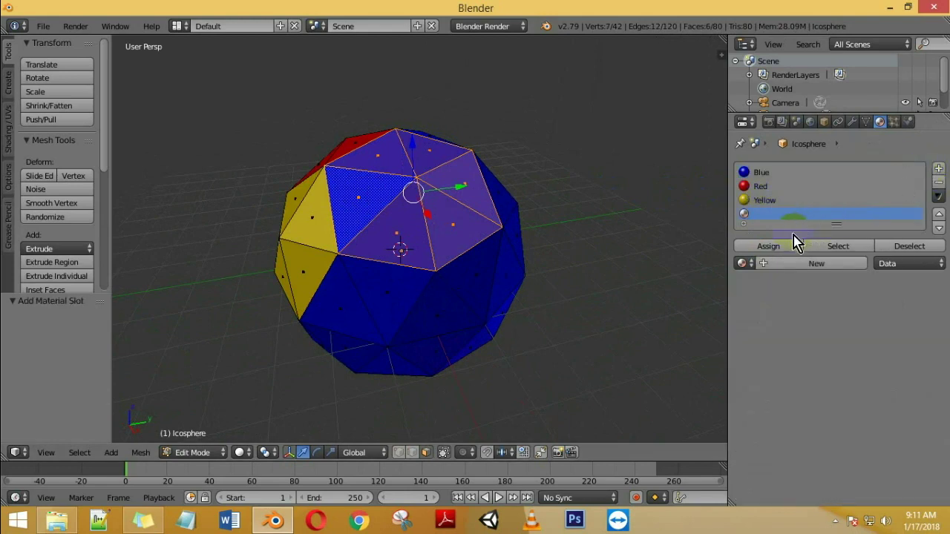
left_click(741, 263)
left_click(767, 324)
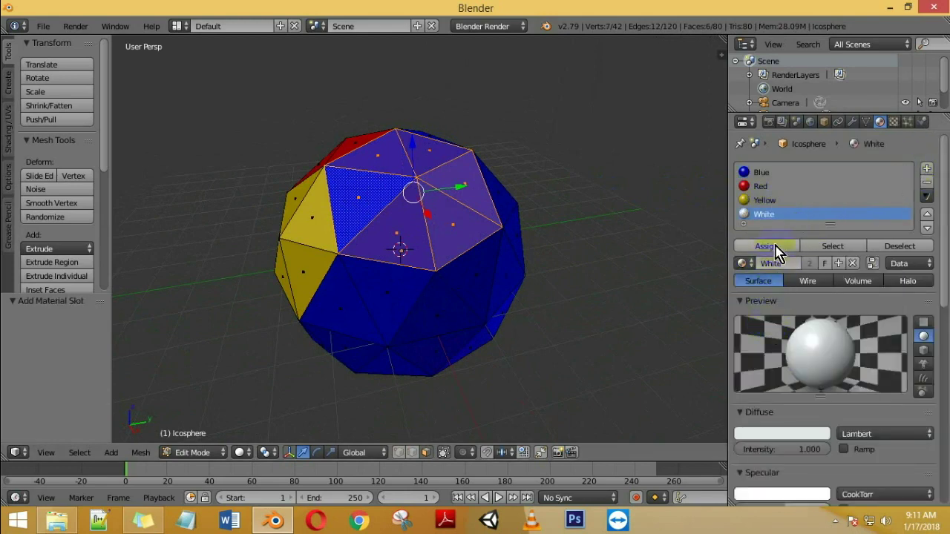
left_click(776, 249)
- Select a group of faces on the blue underside, orbiting to reach each one
middle_click_drag(416, 245, 445, 216)
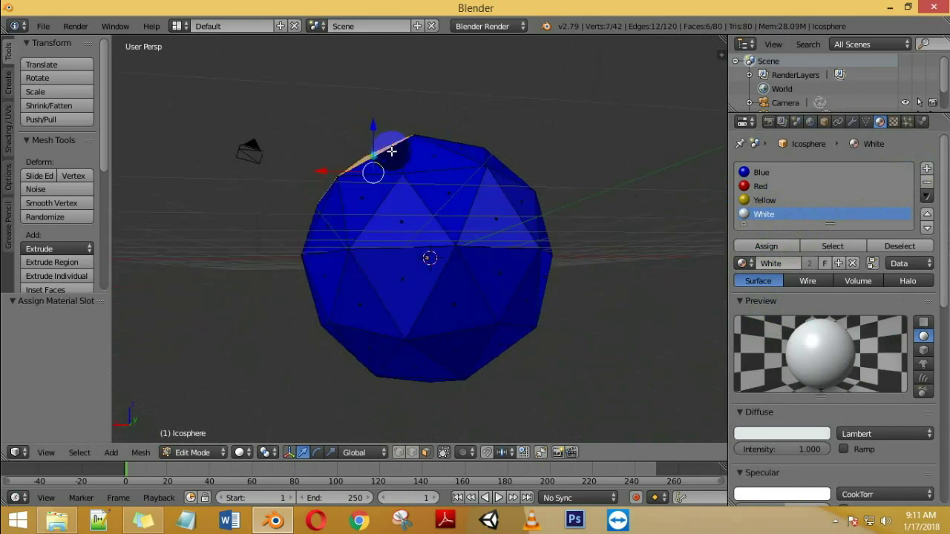
right_click(445, 216)
right_click(438, 256, "shift")
mouse_move(409, 297)
middle_mouse_down()
mouse_move(452, 259)
mouse_move(392, 263)
middle_mouse_up()
right_click(392, 264, "shift")
mouse_move(431, 340)
middle_mouse_down()
mouse_move(460, 289)
mouse_move(463, 307)
middle_mouse_up()
right_click(463, 307, "shift")
right_click(530, 248, "shift")
mouse_move(530, 248)
middle_mouse_down()
mouse_move(524, 335)
mouse_move(511, 240)
middle_mouse_up()
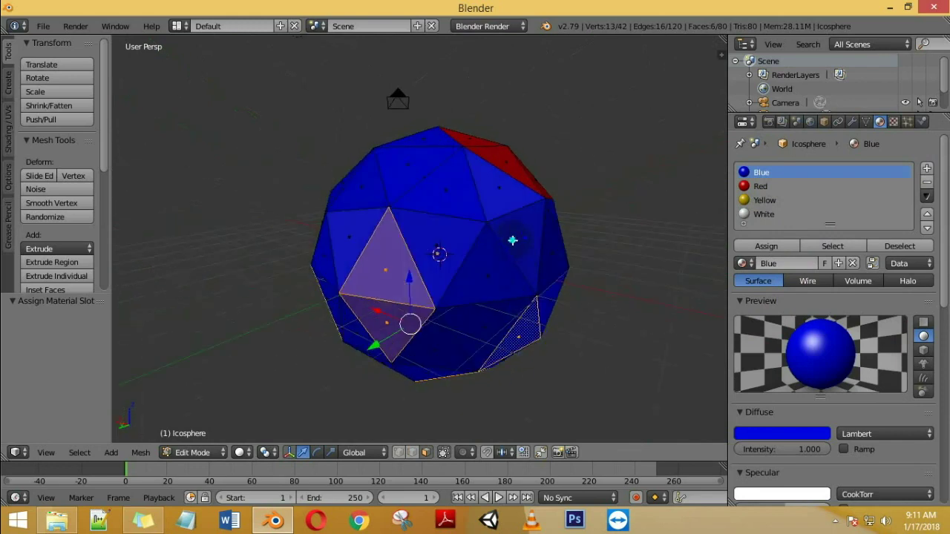
right_click(512, 240, "shift")
middle_click_drag(406, 202, 414, 260)
right_click(413, 261, "shift")
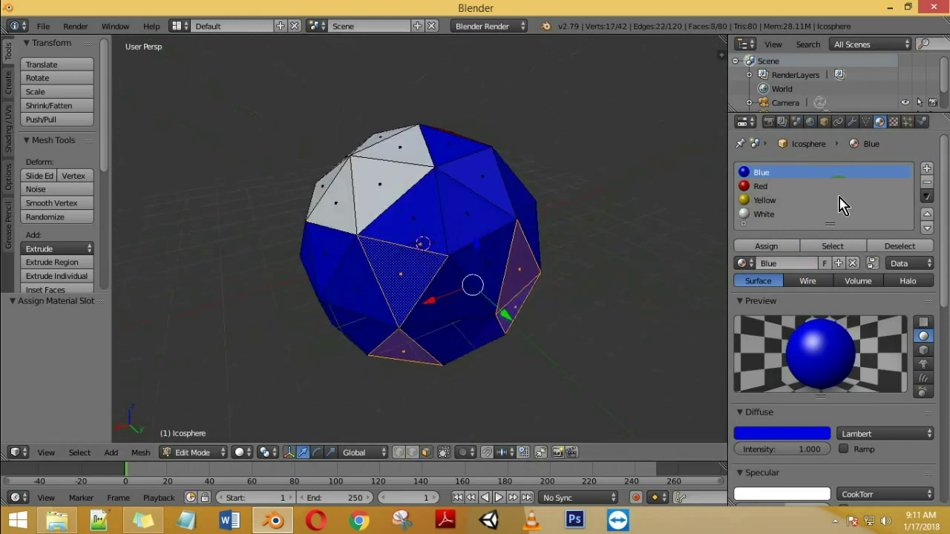
- Add a Green material slot and assign it to the underside faces
left_click(926, 169)
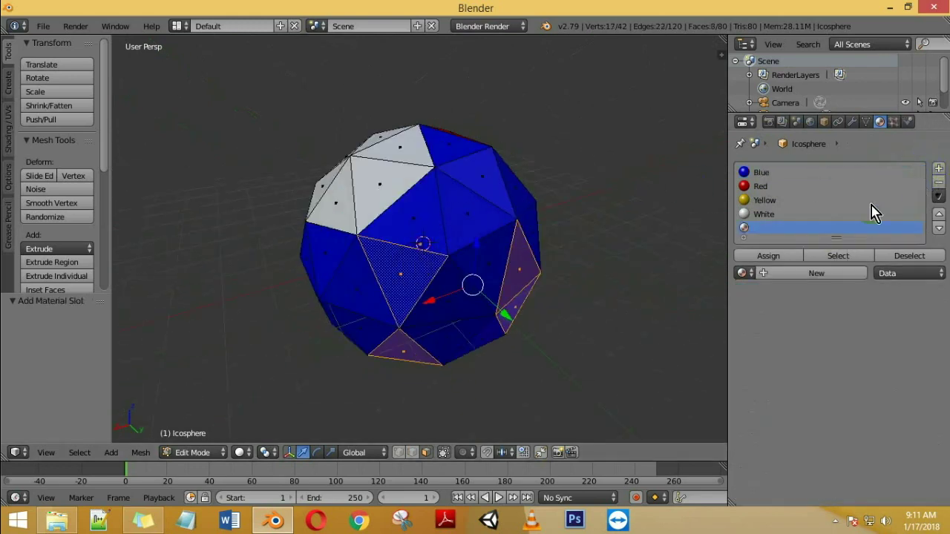
left_click(745, 272)
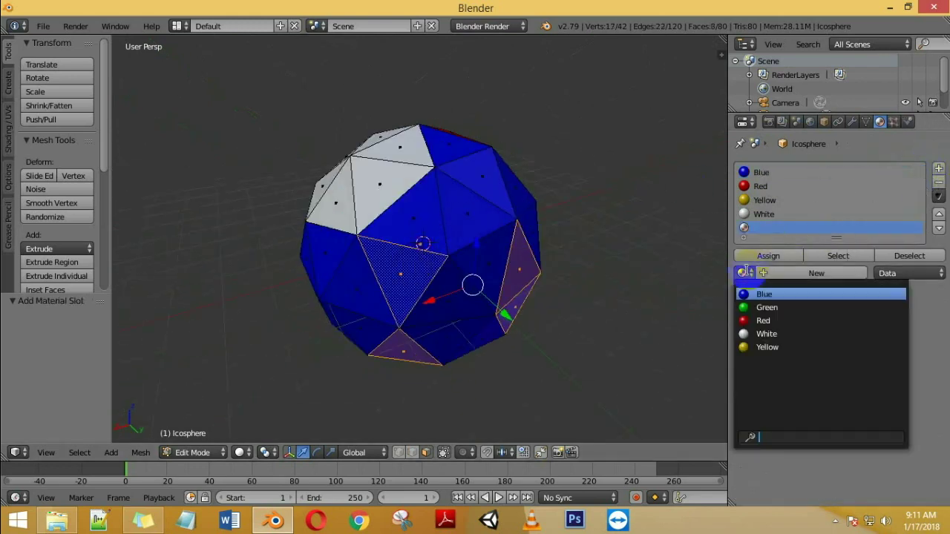
left_click(767, 307)
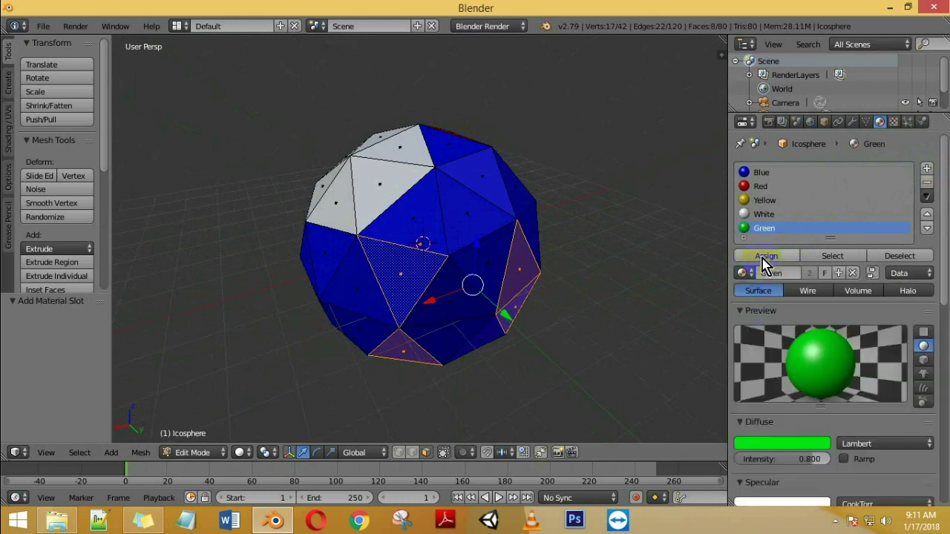
left_click(764, 257)
mouse_move(460, 259)
middle_mouse_down()
mouse_move(396, 195)
mouse_move(331, 216)
mouse_move(505, 292)
mouse_move(679, 289)
mouse_move(219, 218)
mouse_move(330, 191)
mouse_move(498, 275)
mouse_move(695, 319)
mouse_move(332, 297)
mouse_move(579, 287)
mouse_move(515, 187)
mouse_move(125, 280)
mouse_move(493, 297)
mouse_move(220, 282)
mouse_move(223, 289)
middle_mouse_up()
- Exit Edit Mode to view the blue, red, yellow, white and green icosphere in Object Mode
key("Tab")
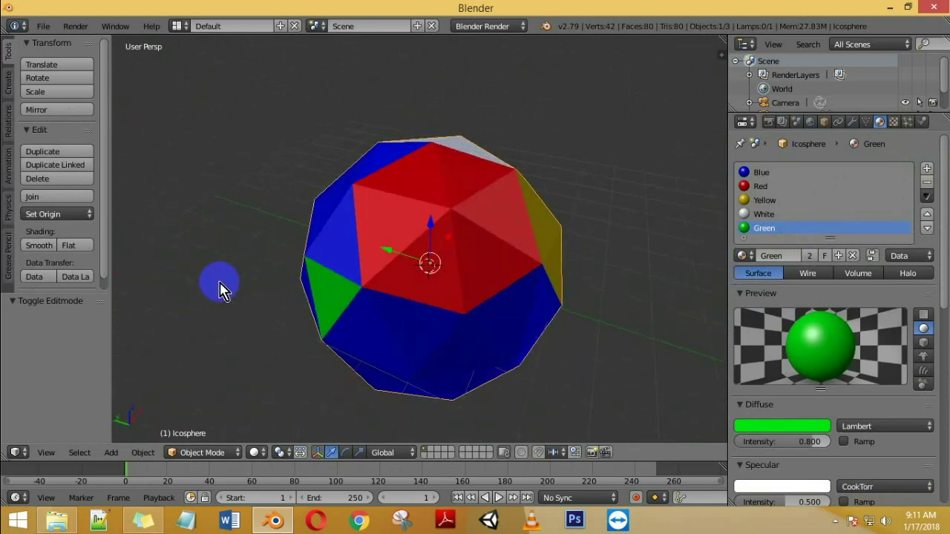